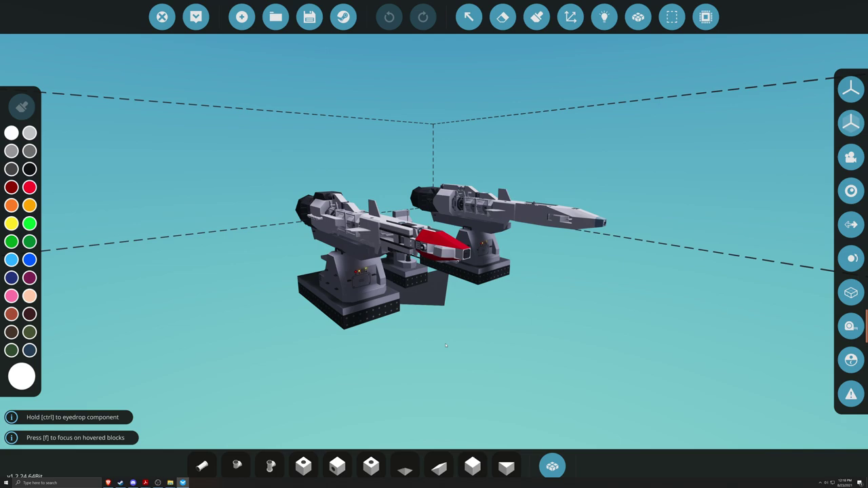
Step: Examine the missile launcher vehicle in the vehicle editor from different distances and angles
{"action": "scroll", "coordinate": [446, 346], "scroll_direction": "up", "scroll_amount": 4}
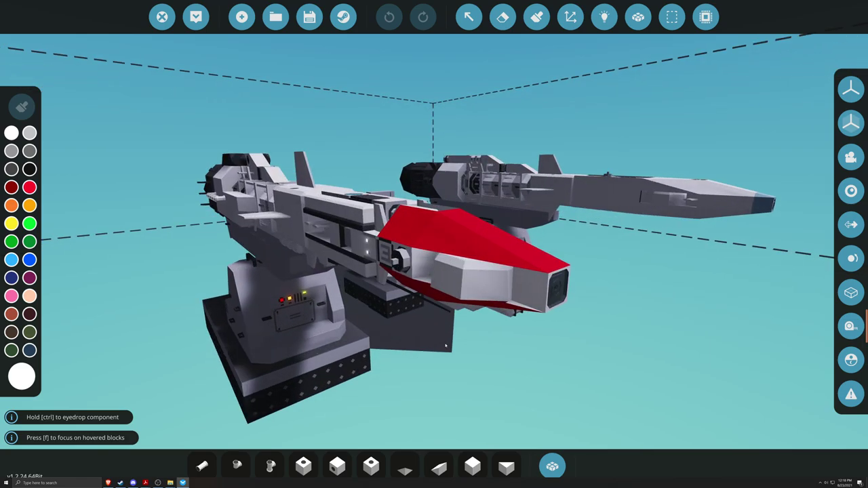
{"action": "scroll", "coordinate": [446, 346], "scroll_direction": "down", "scroll_amount": 7}
{"action": "scroll", "coordinate": [445, 346], "scroll_direction": "up", "scroll_amount": 5}
{"action": "scroll", "coordinate": [445, 346], "scroll_direction": "down", "scroll_amount": 1}
{"action": "mouse_move", "coordinate": [448, 342]}
{"action": "right_mouse_down"}
{"action": "mouse_move", "coordinate": [325, 345]}
{"action": "mouse_move", "coordinate": [460, 343]}
{"action": "right_mouse_up"}
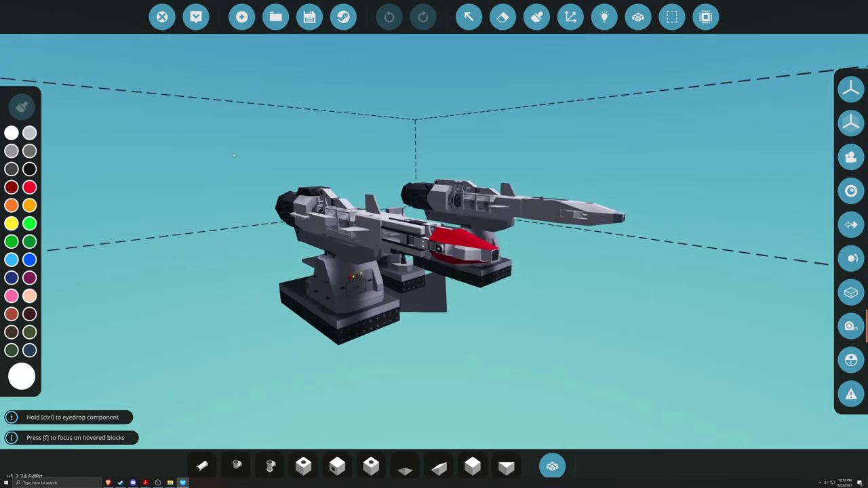
{"action": "right_click_drag", "start_coordinate": [571, 316], "coordinate": [466, 333]}
{"action": "scroll", "coordinate": [465, 333], "scroll_direction": "down", "scroll_amount": 2}
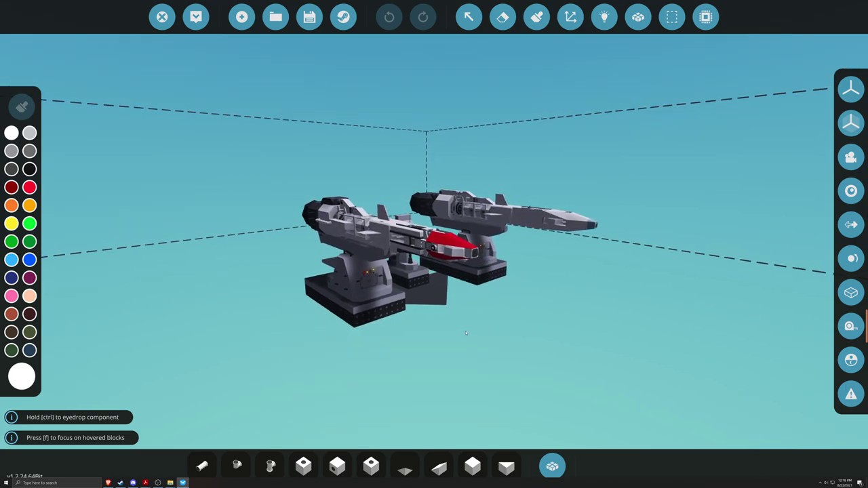
Step: Export the vehicle as a 3D model with the file name Missile01
{"action": "key", "text": "ctrl+p"}
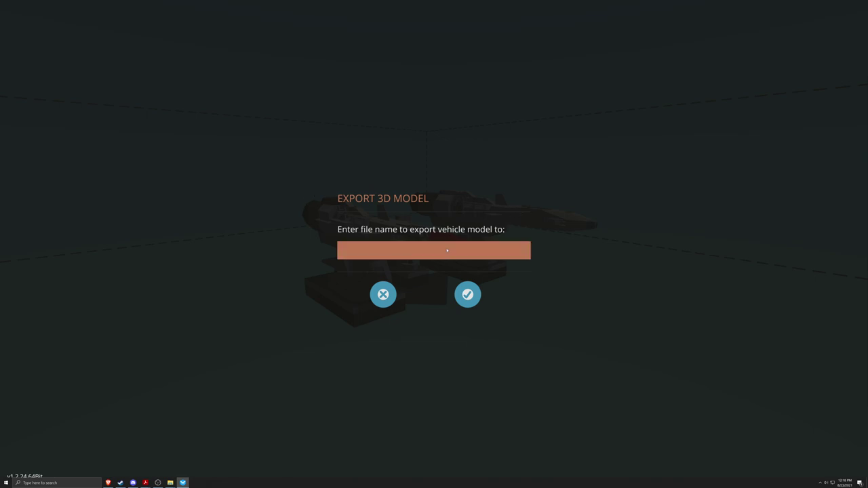
{"action": "type", "text": "Missle"}
{"action": "key", "text": "BackSpace"}
{"action": "key", "text": "BackSpace"}
{"action": "key", "text": "BackSpace"}
{"action": "key", "text": "BackSpace"}
{"action": "type", "text": "ssile01"}
{"action": "left_click", "coordinate": [467, 294]}
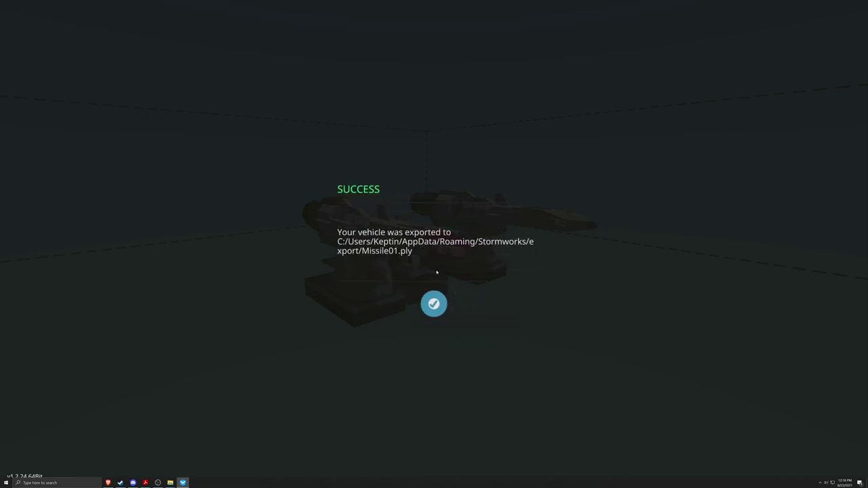
{"action": "left_click", "coordinate": [434, 334]}
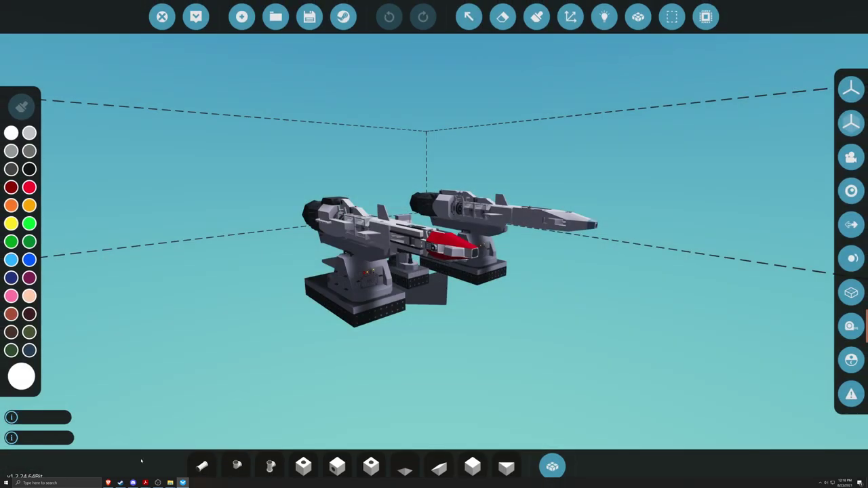
Step: Switch to File Explorer and go to %appdata%, opening the export folder inside the Stormworks folder
{"action": "mouse_move", "coordinate": [170, 481]}
{"action": "left_click", "coordinate": [165, 463]}
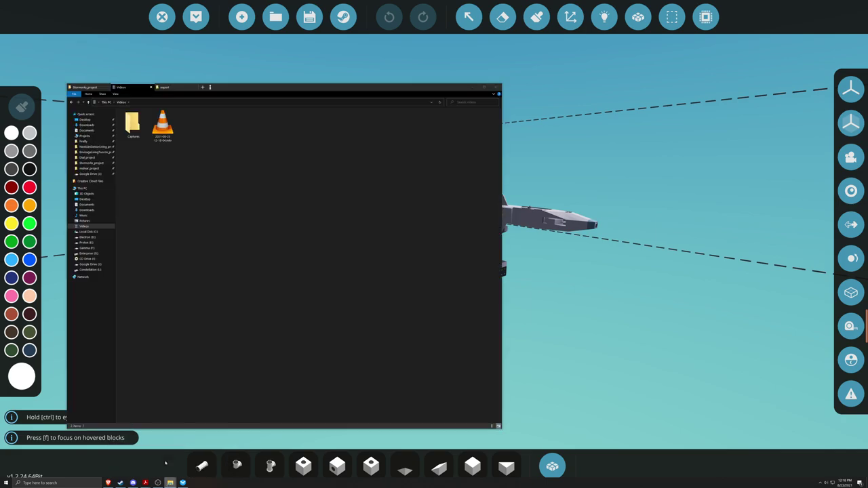
{"action": "left_click", "coordinate": [215, 103]}
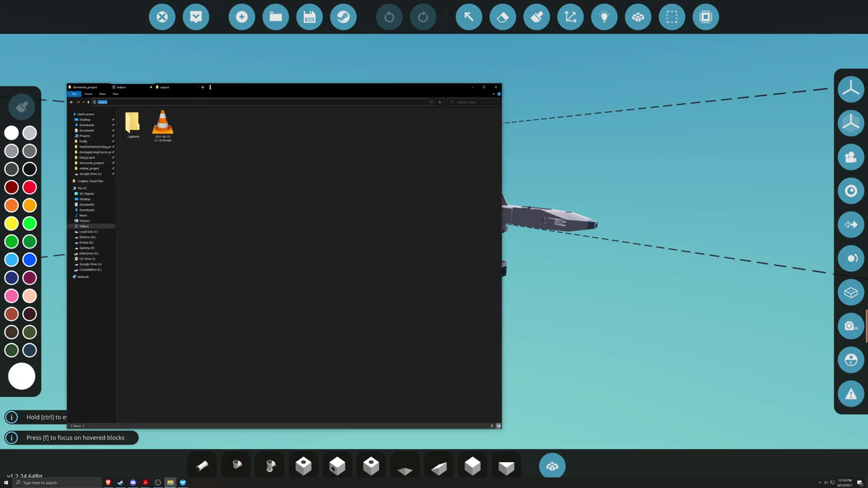
{"action": "type", "text": "%"}
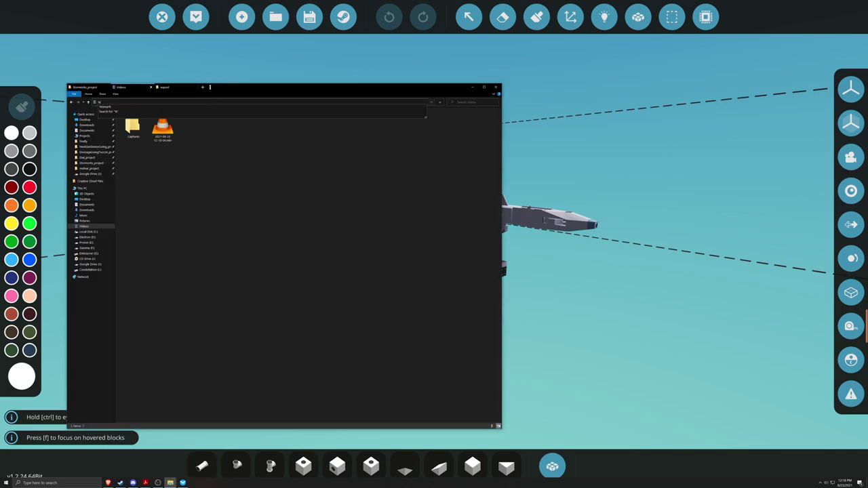
{"action": "type", "text": "appdata%"}
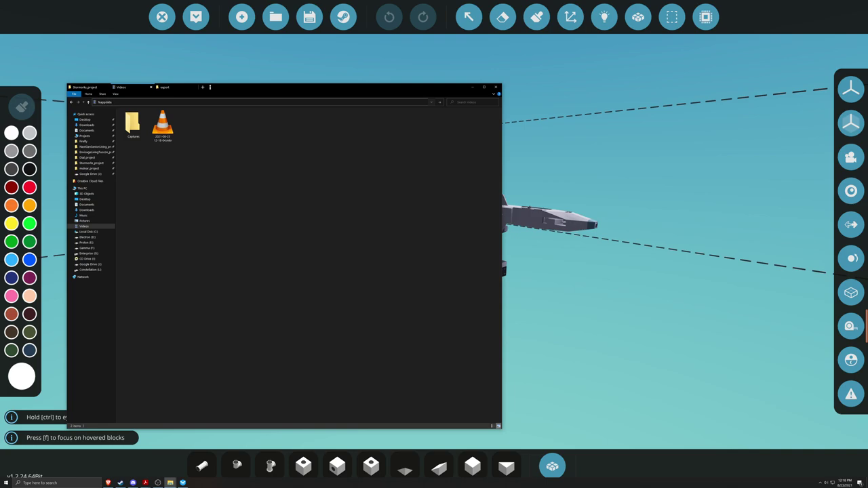
{"action": "key", "text": "Return"}
{"action": "scroll", "coordinate": [212, 229], "scroll_direction": "down", "scroll_amount": 10}
{"action": "double_click", "coordinate": [132, 220]}
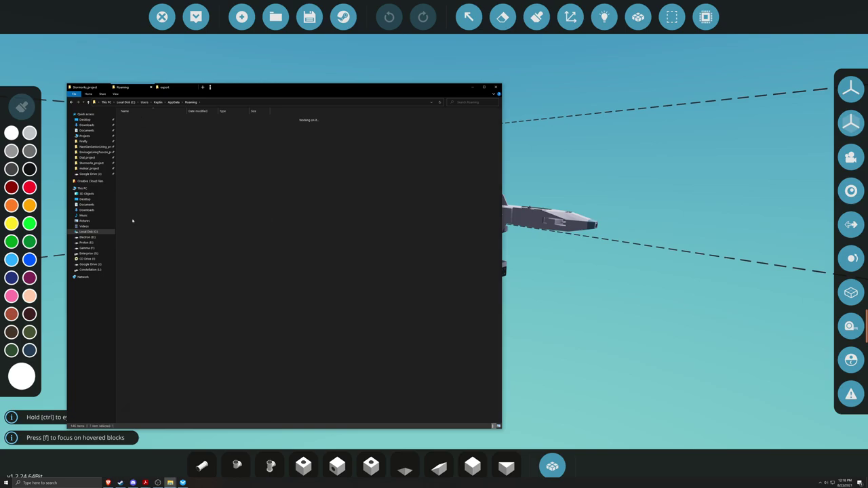
{"action": "double_click", "coordinate": [134, 125]}
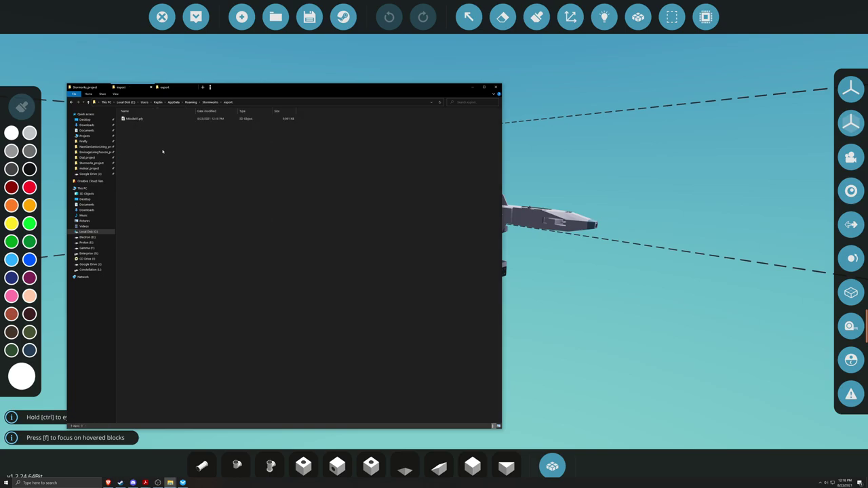
Step: Copy the full path of the export folder that holds the exported missile model
{"action": "left_click_drag", "start_coordinate": [272, 89], "coordinate": [342, 74]}
{"action": "left_click", "coordinate": [329, 87]}
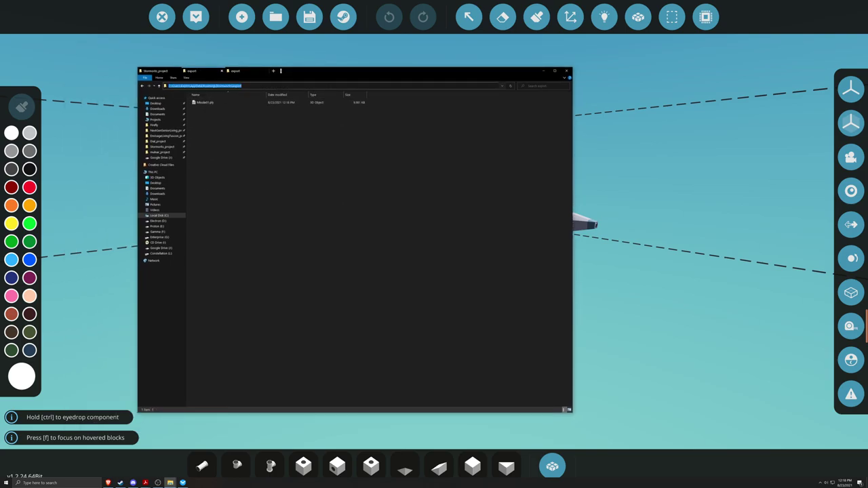
{"action": "left_click", "coordinate": [294, 154]}
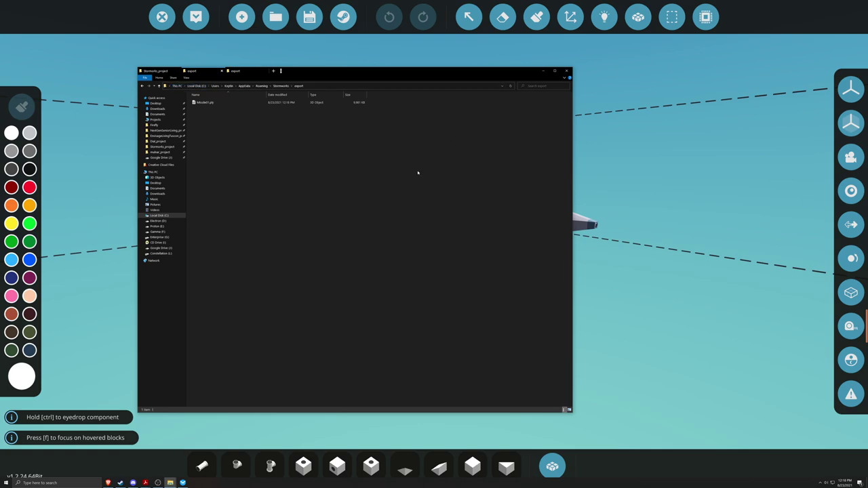
Step: Minimize the Stormworks game window and launch Blender
{"action": "left_click", "coordinate": [182, 483]}
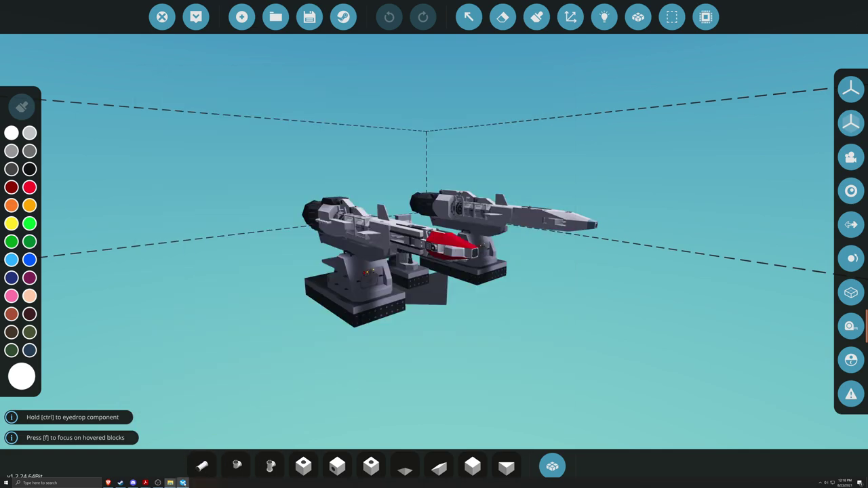
{"action": "left_click", "coordinate": [183, 483]}
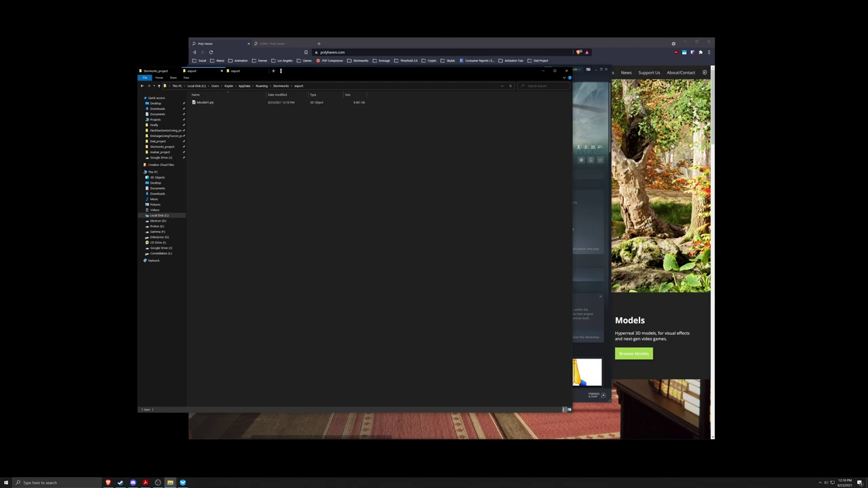
{"action": "left_click", "coordinate": [6, 483]}
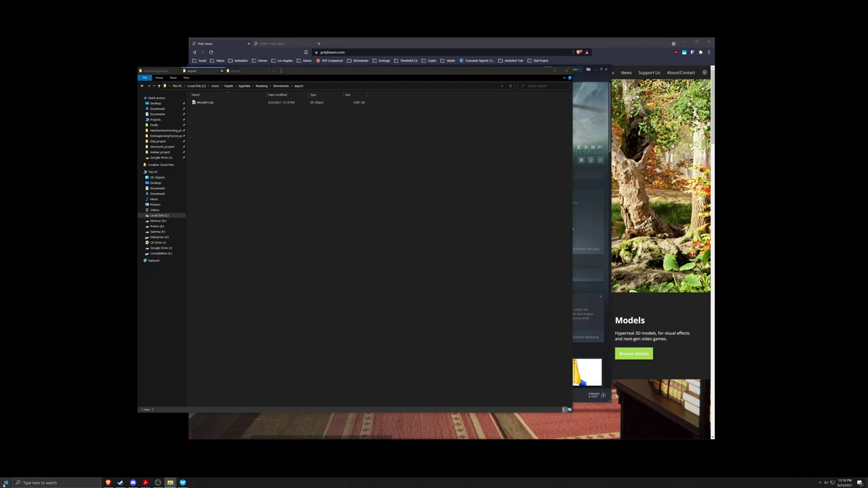
{"action": "key", "text": "Return"}
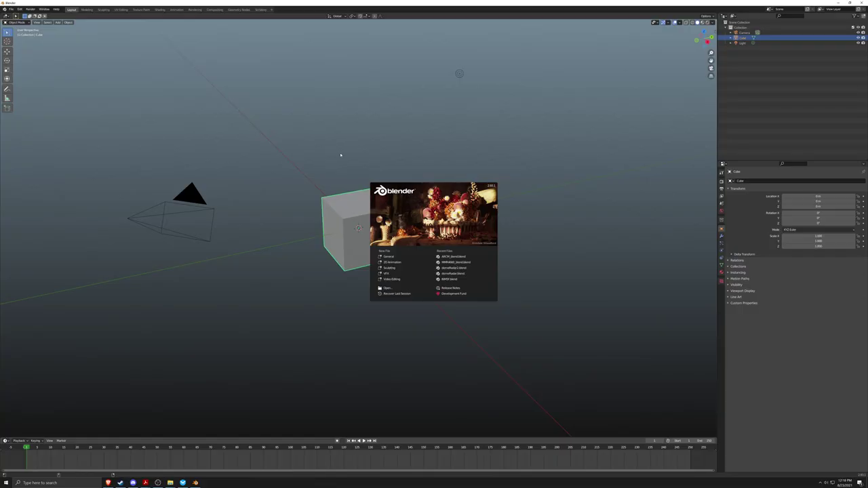
Step: Dismiss the splash screen and delete the default cube, camera and light from the scene
{"action": "left_click", "coordinate": [536, 359]}
{"action": "left_click_drag", "start_coordinate": [218, 109], "coordinate": [441, 328]}
{"action": "key", "text": "Delete"}
{"action": "left_click_drag", "start_coordinate": [277, 165], "coordinate": [468, 315]}
{"action": "left_click_drag", "start_coordinate": [103, 85], "coordinate": [510, 345]}
{"action": "key", "text": "Delete"}
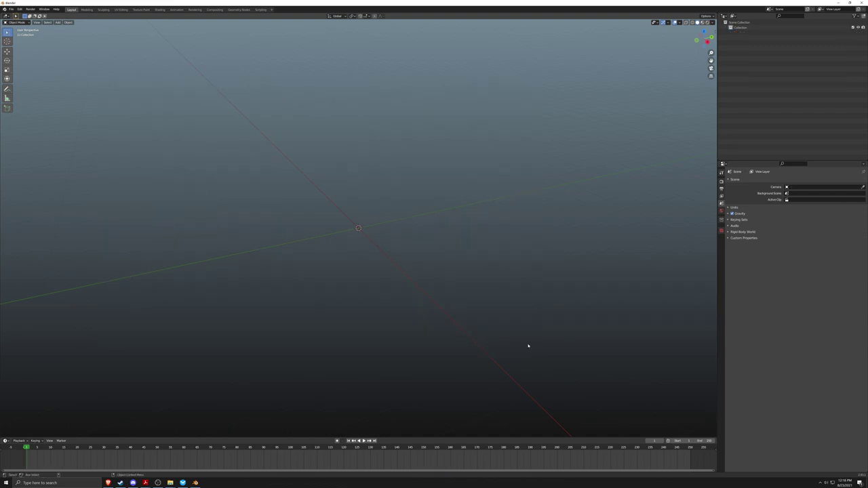
Step: Import the Missile01 PLY model from the Stormworks export folder in AppData\Roaming
{"action": "middle_click_drag", "start_coordinate": [346, 226], "coordinate": [354, 227], "text": "shift"}
{"action": "left_click", "coordinate": [11, 9]}
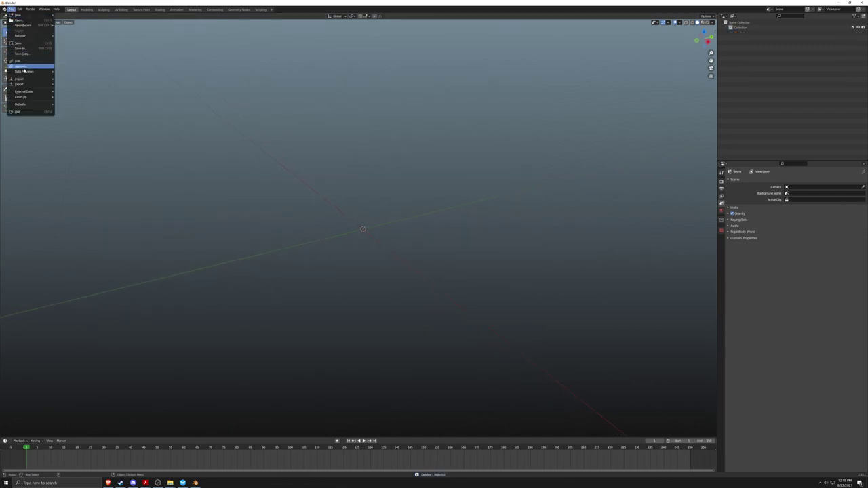
{"action": "mouse_move", "coordinate": [27, 81]}
{"action": "left_click", "coordinate": [76, 105]}
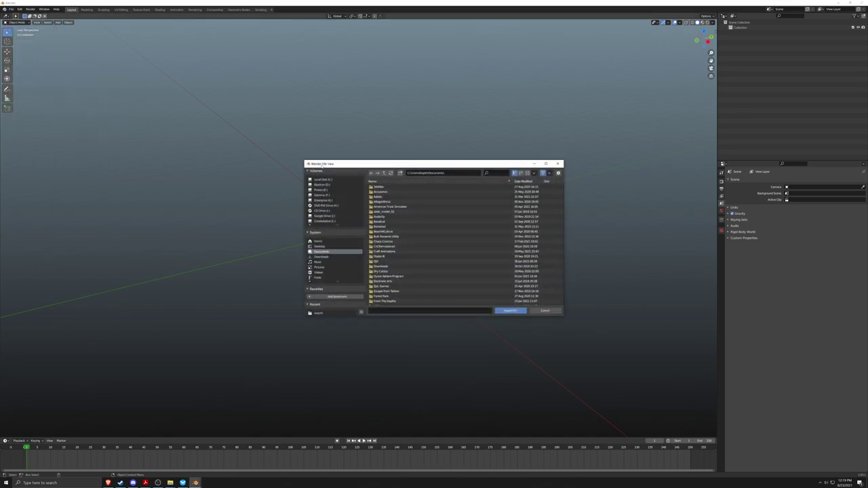
{"action": "left_click", "coordinate": [460, 175]}
{"action": "type", "text": "C:\\Users\\koptin\\AppData\\Roaming\\Stormworks\\export"}
{"action": "key", "text": "Return"}
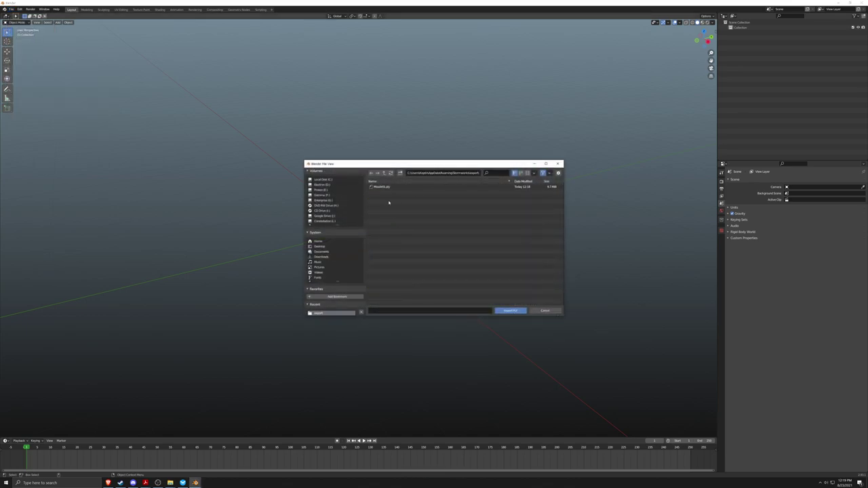
{"action": "double_click", "coordinate": [381, 189]}
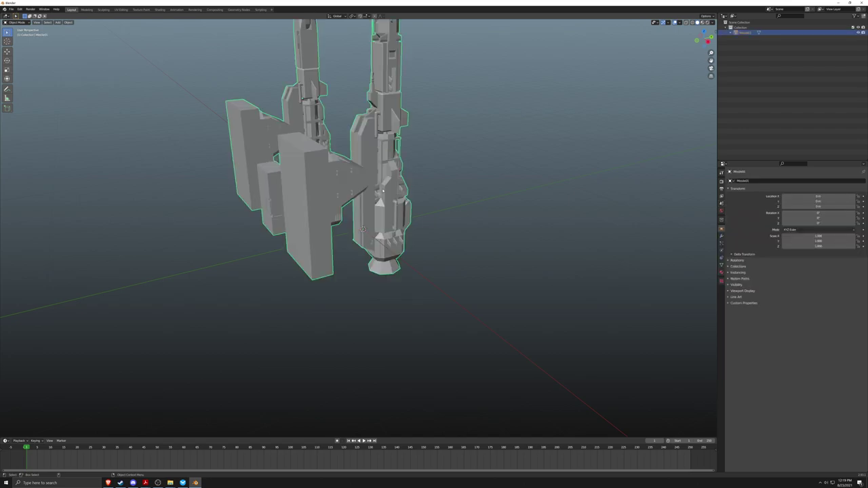
Step: Mirror the imported missile model by setting its X scale to -1
{"action": "middle_click_drag", "start_coordinate": [381, 189], "coordinate": [411, 222], "text": "shift"}
{"action": "middle_click_drag", "start_coordinate": [380, 252], "coordinate": [522, 238]}
{"action": "scroll", "coordinate": [399, 257], "scroll_direction": "down", "scroll_amount": 1}
{"action": "left_click", "coordinate": [821, 235]}
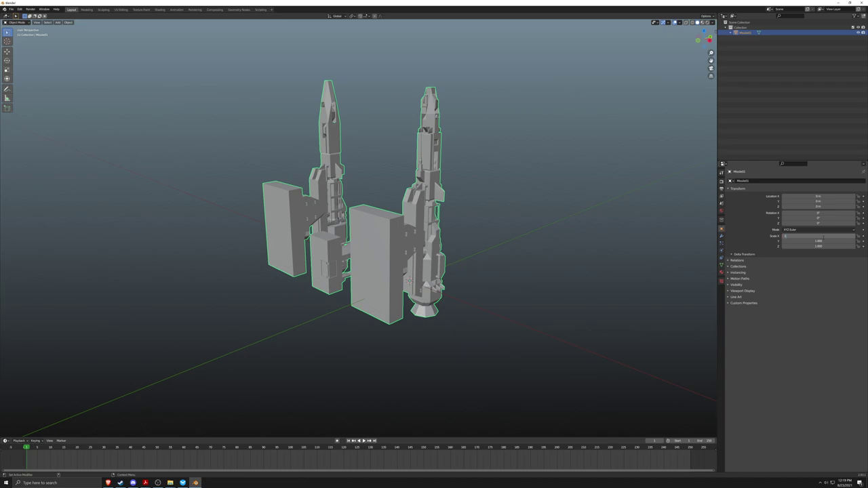
{"action": "type", "text": "-1"}
{"action": "key", "text": "Return"}
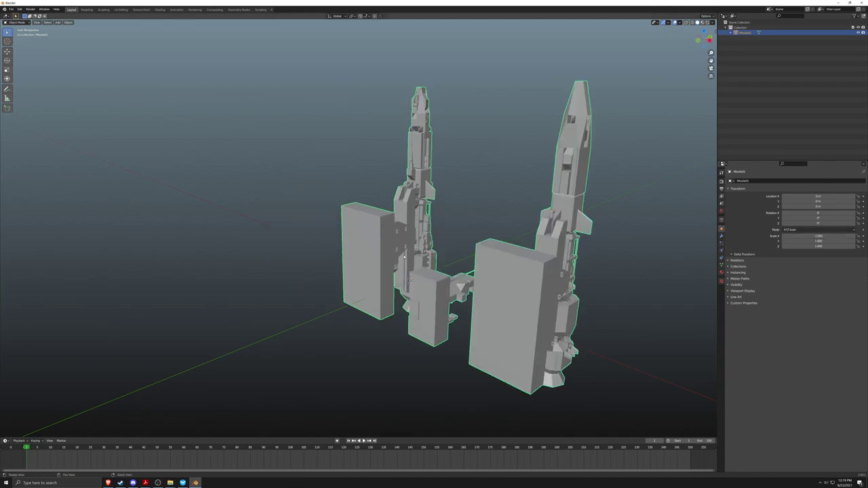
Step: Set the missile model's X rotation to 90 degrees so the launchers stand upright
{"action": "left_click_drag", "start_coordinate": [404, 257], "coordinate": [380, 250], "text": "alt"}
{"action": "key", "text": "e"}
{"action": "left_click", "coordinate": [817, 213]}
{"action": "type", "text": "90"}
{"action": "key", "text": "Return"}
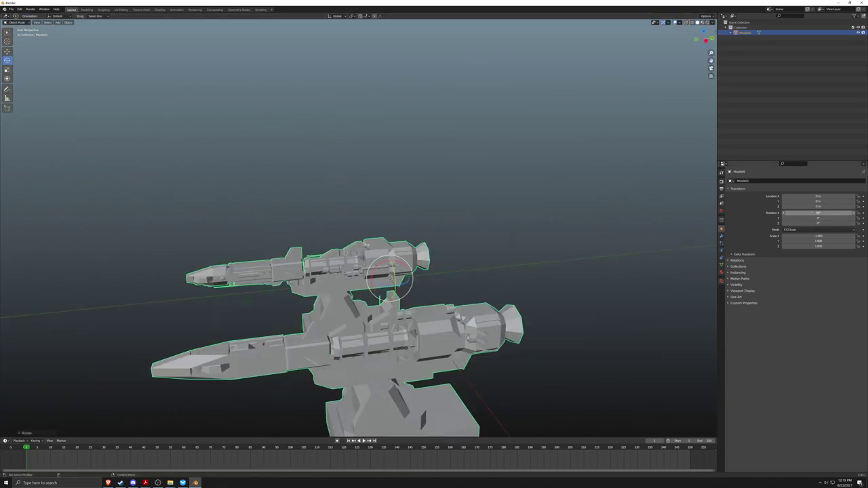
Step: Move the model along X and up along Z so its bases sit on the ground around the world origin
{"action": "scroll", "coordinate": [430, 242], "scroll_direction": "down", "scroll_amount": 4}
{"action": "left_click_drag", "start_coordinate": [430, 242], "coordinate": [459, 249], "text": "alt"}
{"action": "scroll", "coordinate": [394, 267], "scroll_direction": "up", "scroll_amount": 4}
{"action": "key", "text": "w"}
{"action": "left_click_drag", "start_coordinate": [393, 267], "coordinate": [341, 198], "text": "alt"}
{"action": "left_click_drag", "start_coordinate": [364, 202], "coordinate": [340, 183], "text": "alt"}
{"action": "key", "text": "q"}
{"action": "left_click", "coordinate": [362, 101]}
{"action": "left_click_drag", "start_coordinate": [421, 152], "coordinate": [421, 196], "text": "alt"}
{"action": "right_click_drag", "start_coordinate": [421, 196], "coordinate": [401, 192], "text": "alt"}
{"action": "left_click_drag", "start_coordinate": [400, 192], "coordinate": [401, 217], "text": "alt"}
{"action": "right_click_drag", "start_coordinate": [400, 217], "coordinate": [415, 221], "text": "alt"}
{"action": "left_click", "coordinate": [424, 234]}
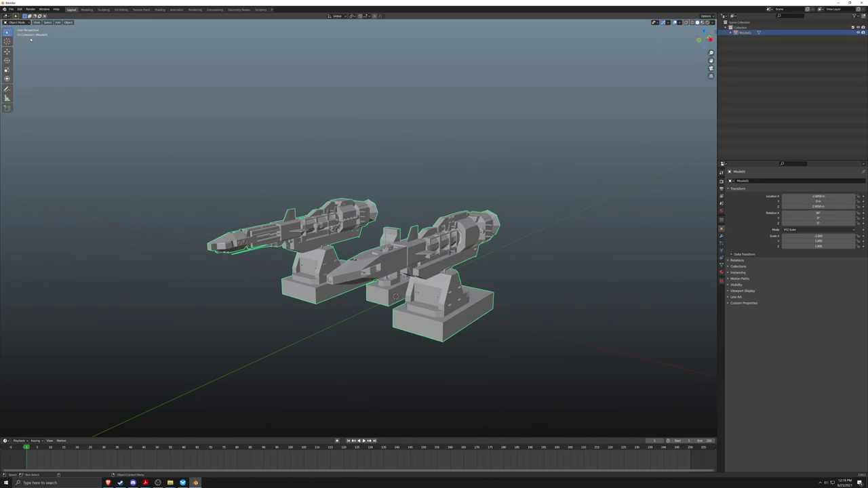
Step: Apply all transforms to the missile model
{"action": "left_click", "coordinate": [68, 22]}
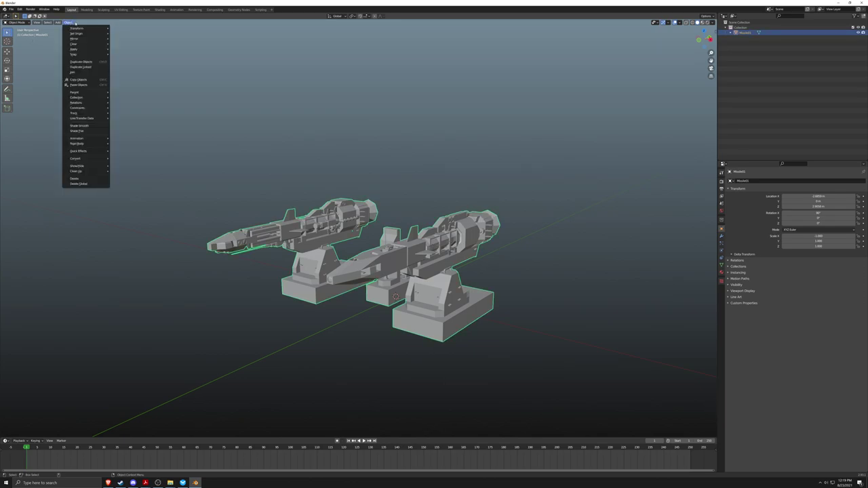
{"action": "mouse_move", "coordinate": [76, 49]}
{"action": "left_click", "coordinate": [132, 65]}
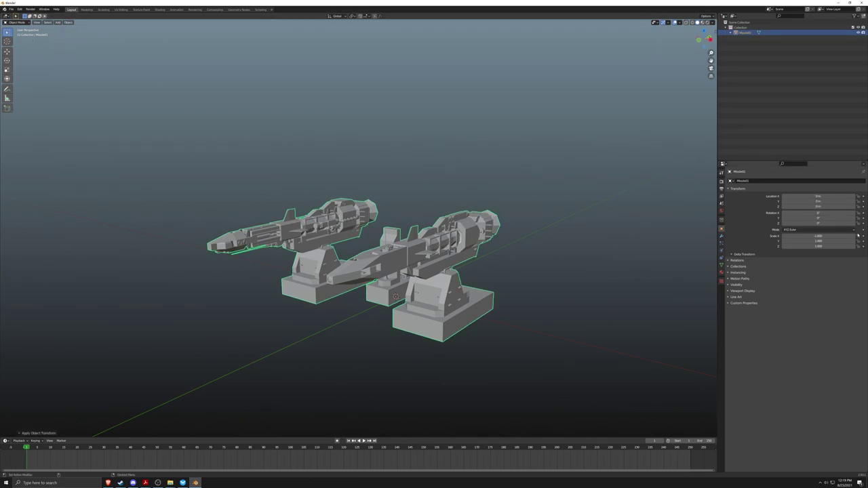
Step: Reselect the missile model and give it a new material in the Shading workspace
{"action": "left_click", "coordinate": [522, 258]}
{"action": "right_click_drag", "start_coordinate": [386, 270], "coordinate": [404, 273], "text": "alt"}
{"action": "left_click_drag", "start_coordinate": [404, 273], "coordinate": [407, 253], "text": "alt"}
{"action": "middle_click_drag", "start_coordinate": [411, 252], "coordinate": [340, 202]}
{"action": "left_click", "coordinate": [348, 219]}
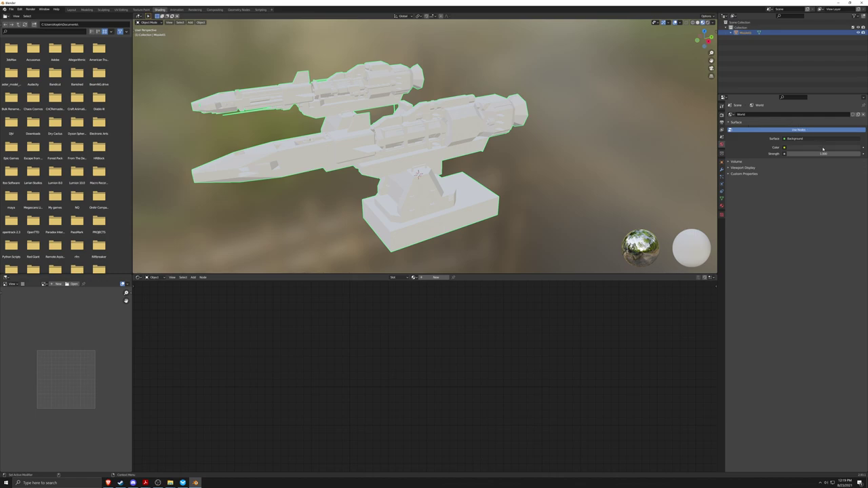
{"action": "left_click", "coordinate": [721, 206]}
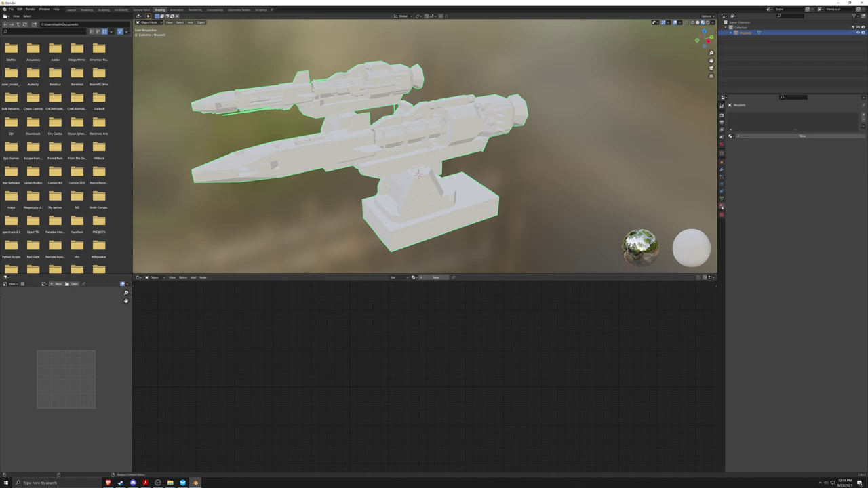
{"action": "left_click", "coordinate": [800, 137]}
Step: Add a Vertex Color node and connect its Color output to the Principled BSDF's Base Color
{"action": "middle_click_drag", "start_coordinate": [463, 359], "coordinate": [539, 356]}
{"action": "scroll", "coordinate": [484, 355], "scroll_direction": "down", "scroll_amount": 7}
{"action": "scroll", "coordinate": [498, 357], "scroll_direction": "up", "scroll_amount": 3}
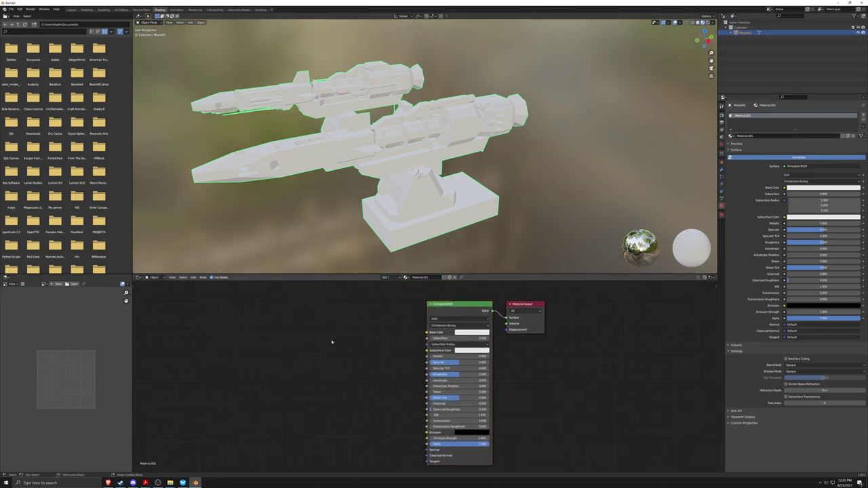
{"action": "key", "text": "shift+a"}
{"action": "type", "text": "vec"}
{"action": "type", "text": "te"}
{"action": "key", "text": "Return"}
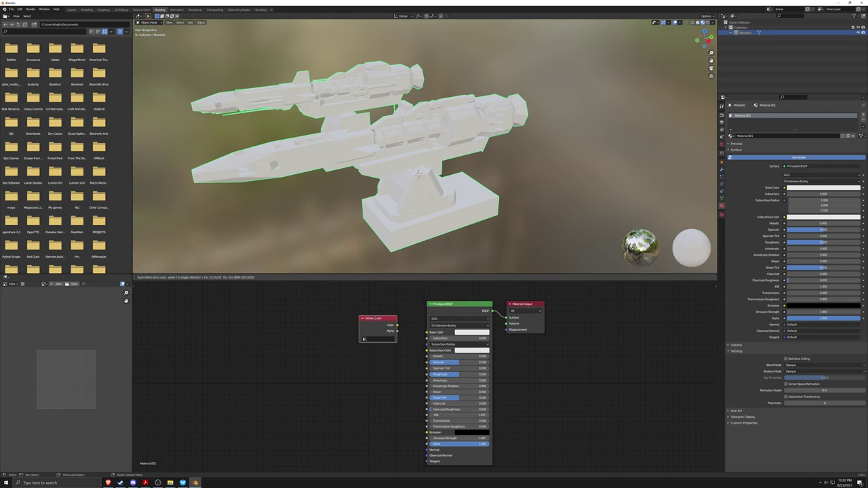
{"action": "left_click", "coordinate": [377, 318]}
{"action": "mouse_move", "coordinate": [397, 326]}
{"action": "left_mouse_down"}
{"action": "mouse_move", "coordinate": [428, 332]}
{"action": "mouse_move", "coordinate": [400, 327]}
{"action": "left_mouse_up"}
{"action": "left_click", "coordinate": [406, 311]}
{"action": "left_click", "coordinate": [342, 309]}
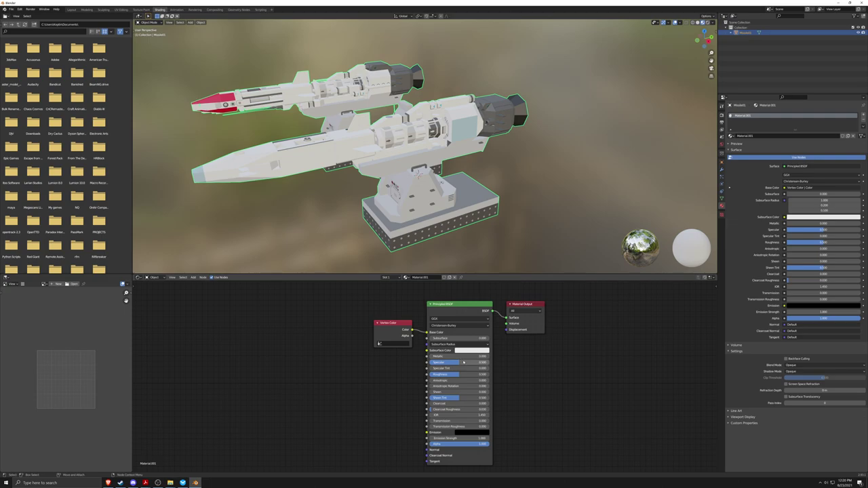
Step: Set the material's Specular to about 0.68 and Metallic to about 0.5, checking the result on the model
{"action": "mouse_move", "coordinate": [467, 362]}
{"action": "left_mouse_down"}
{"action": "mouse_move", "coordinate": [444, 362]}
{"action": "mouse_move", "coordinate": [464, 364]}
{"action": "mouse_move", "coordinate": [455, 357]}
{"action": "mouse_move", "coordinate": [466, 357]}
{"action": "left_mouse_up"}
{"action": "middle_click_drag", "start_coordinate": [444, 196], "coordinate": [477, 171], "text": "shift"}
{"action": "middle_click_drag", "start_coordinate": [477, 171], "coordinate": [474, 200], "text": "shift"}
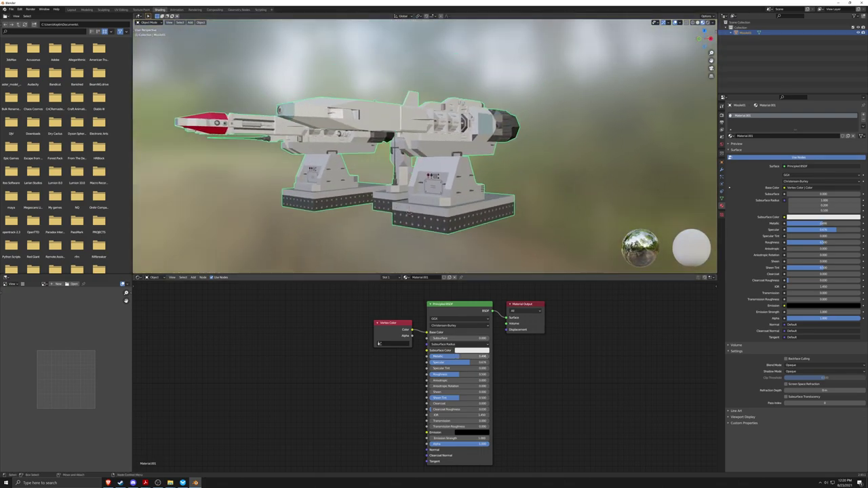
Step: Raise the material's Specular to about 0.85 and Metallic to about 0.55, and deselect the model to check its shading
{"action": "left_click_drag", "start_coordinate": [467, 362], "coordinate": [472, 362]}
{"action": "middle_click_drag", "start_coordinate": [337, 221], "coordinate": [356, 229], "text": "alt"}
{"action": "mouse_move", "coordinate": [357, 230]}
{"action": "left_mouse_down", "text": "alt"}
{"action": "mouse_move", "coordinate": [366, 256]}
{"action": "mouse_move", "coordinate": [355, 238]}
{"action": "left_mouse_up", "text": "alt"}
{"action": "key", "text": "q"}
{"action": "left_click", "coordinate": [392, 234]}
{"action": "middle_click_drag", "start_coordinate": [391, 234], "coordinate": [410, 212]}
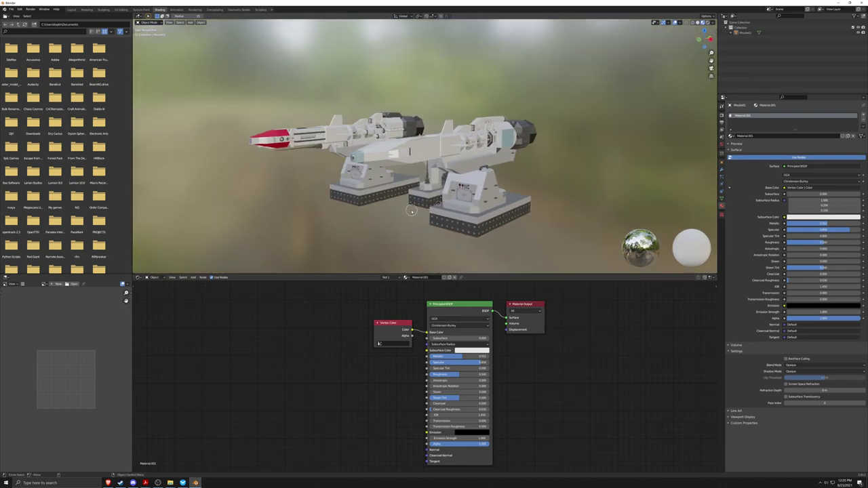
Step: Open the model in the Modeling workspace with the Select Box tool and X-ray display, and select the whole mesh
{"action": "left_click", "coordinate": [92, 9]}
{"action": "scroll", "coordinate": [339, 203], "scroll_direction": "down", "scroll_amount": 3}
{"action": "middle_click_drag", "start_coordinate": [339, 203], "coordinate": [374, 235]}
{"action": "scroll", "coordinate": [376, 206], "scroll_direction": "up", "scroll_amount": 3}
{"action": "middle_click_drag", "start_coordinate": [375, 236], "coordinate": [389, 226]}
{"action": "middle_click_drag", "start_coordinate": [399, 198], "coordinate": [392, 231]}
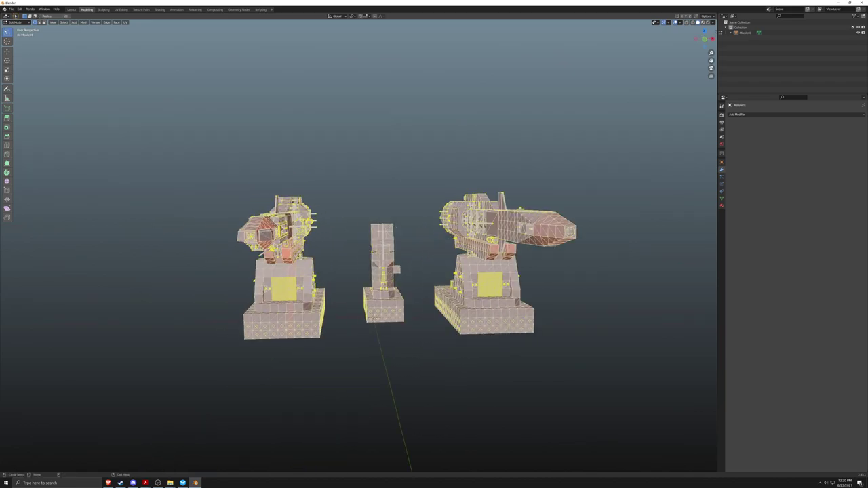
{"action": "left_click_drag", "start_coordinate": [6, 34], "coordinate": [31, 45]}
{"action": "key", "text": "a"}
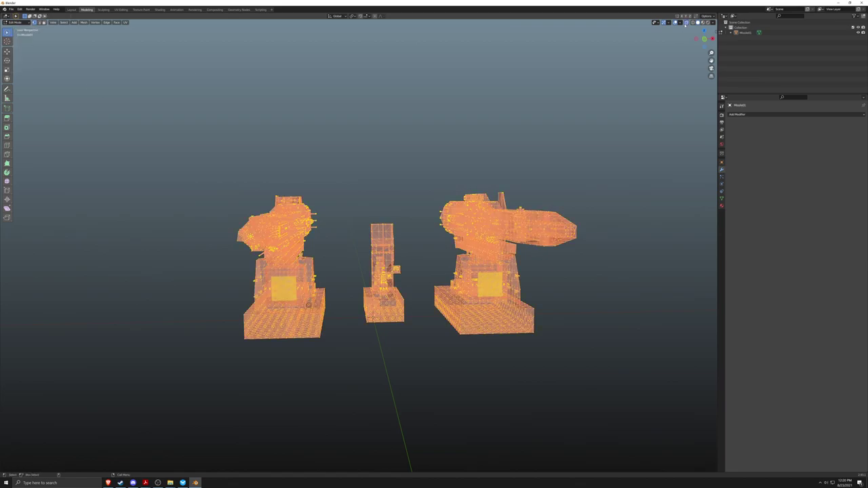
Step: Box-select the left-hand missile launcher in the X-ray view and delete its geometry, repeating this on the leftover parts
{"action": "middle_click_drag", "start_coordinate": [352, 203], "coordinate": [277, 156]}
{"action": "left_click_drag", "start_coordinate": [276, 153], "coordinate": [387, 375]}
{"action": "key", "text": "x"}
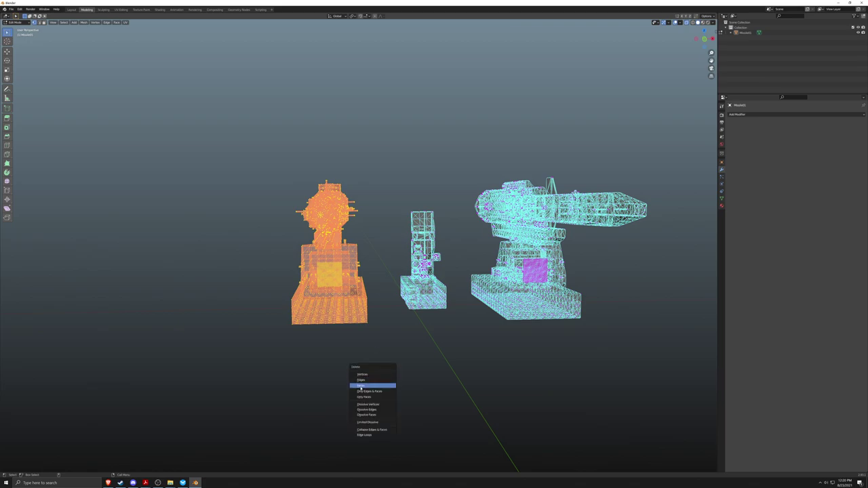
{"action": "left_click", "coordinate": [372, 373]}
{"action": "middle_click_drag", "start_coordinate": [380, 304], "coordinate": [366, 298]}
{"action": "left_click_drag", "start_coordinate": [236, 134], "coordinate": [345, 343]}
{"action": "key", "text": "x"}
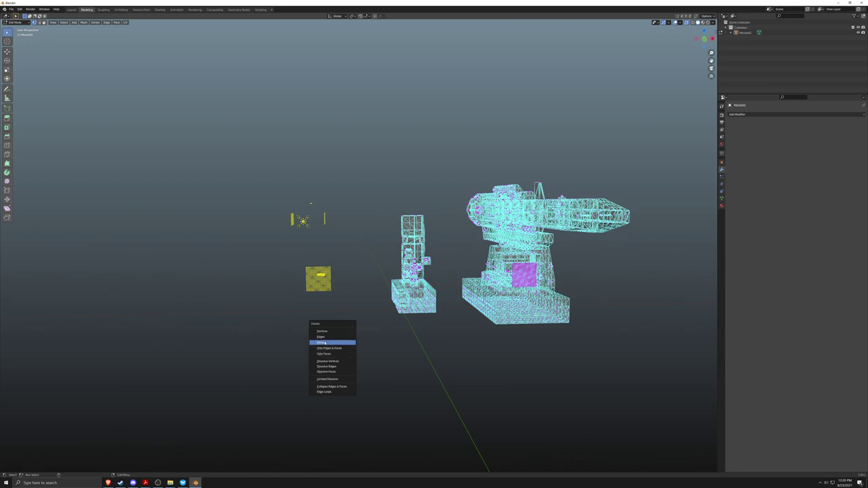
{"action": "left_click", "coordinate": [325, 343]}
Step: Box-select the remaining stray pieces of the removed launcher and delete them
{"action": "middle_click_drag", "start_coordinate": [293, 205], "coordinate": [252, 208]}
{"action": "key", "text": "w"}
{"action": "left_click", "coordinate": [268, 236]}
{"action": "left_click_drag", "start_coordinate": [180, 201], "coordinate": [360, 329]}
{"action": "middle_click_drag", "start_coordinate": [194, 231], "coordinate": [211, 231]}
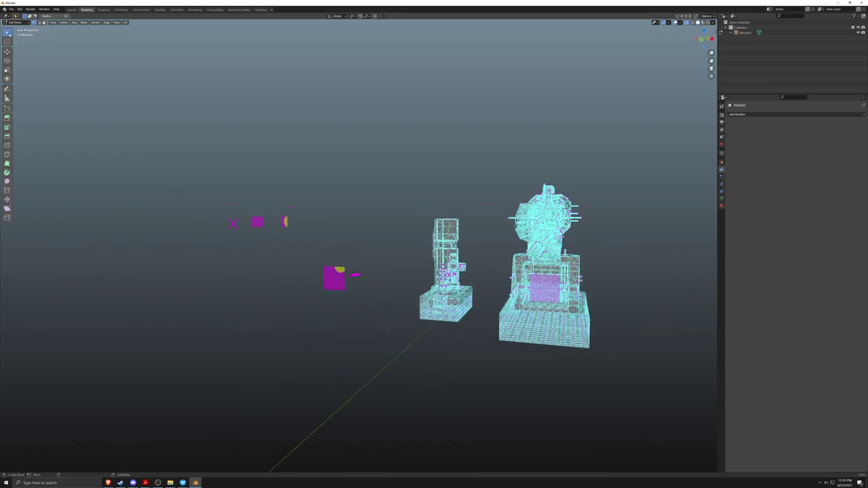
{"action": "left_click_drag", "start_coordinate": [7, 32], "coordinate": [30, 45]}
{"action": "left_click_drag", "start_coordinate": [197, 184], "coordinate": [405, 360]}
{"action": "key", "text": "x"}
{"action": "left_click", "coordinate": [325, 259]}
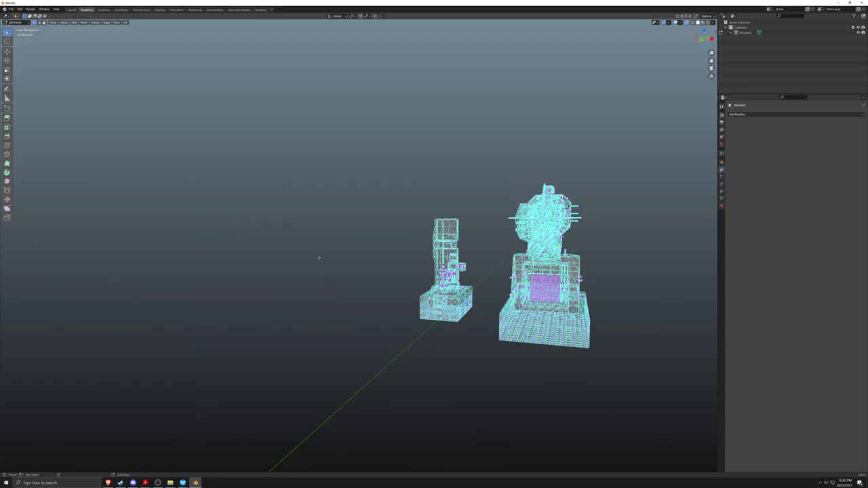
Step: Switch to face selection with the Select Box tool and select all of the remaining launcher and stand
{"action": "middle_click_drag", "start_coordinate": [401, 272], "coordinate": [278, 282]}
{"action": "key", "text": "c"}
{"action": "left_click_drag", "start_coordinate": [7, 32], "coordinate": [15, 33]}
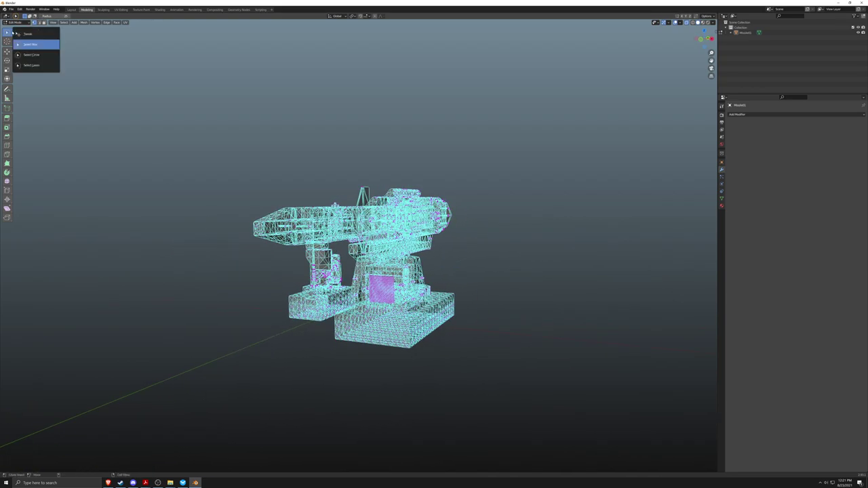
{"action": "left_click", "coordinate": [26, 50]}
{"action": "left_click", "coordinate": [45, 24]}
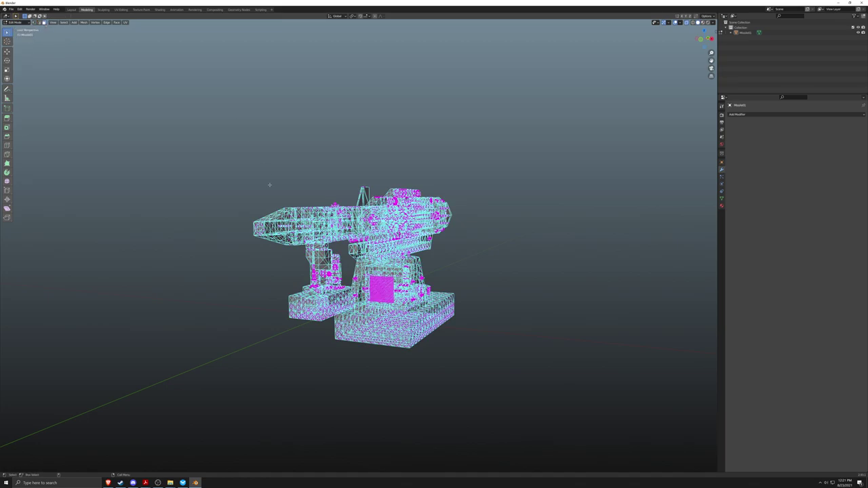
{"action": "left_click_drag", "start_coordinate": [185, 133], "coordinate": [577, 396]}
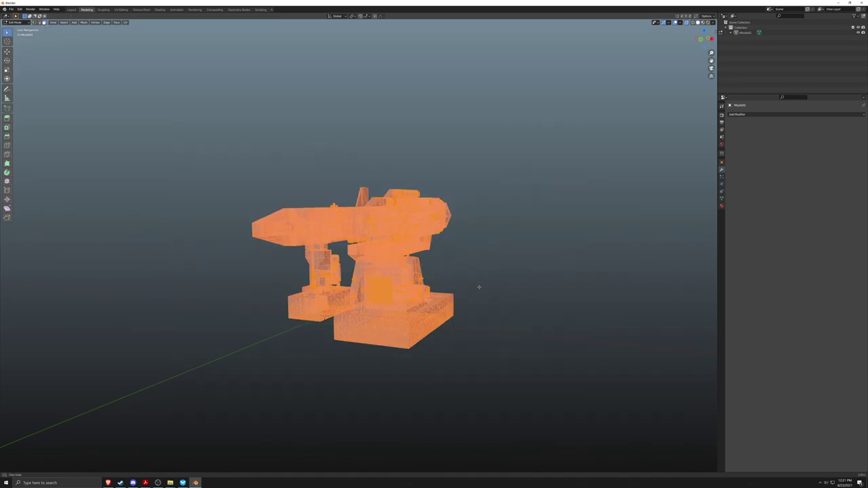
Step: Merge the selected mesh's duplicate vertices with Merge by Distance
{"action": "middle_click_drag", "start_coordinate": [479, 287], "coordinate": [327, 316]}
{"action": "middle_click_drag", "start_coordinate": [394, 324], "coordinate": [383, 323]}
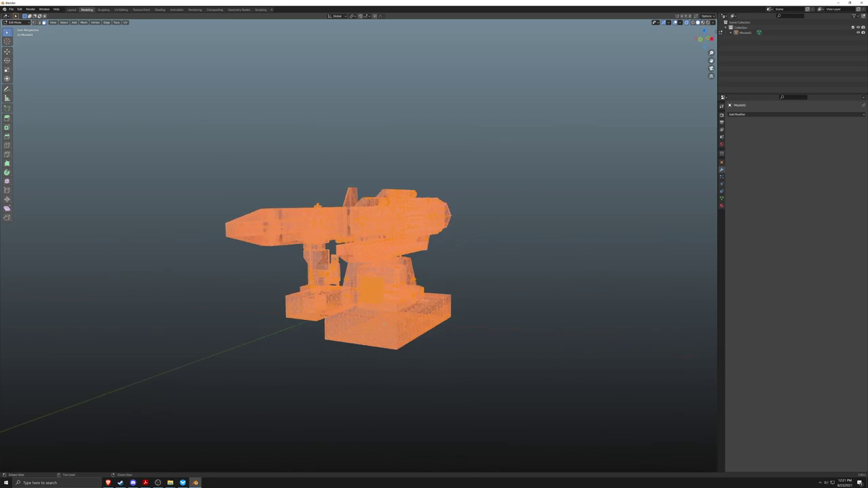
{"action": "right_click_drag", "start_coordinate": [386, 317], "coordinate": [407, 321], "text": "alt"}
{"action": "left_click_drag", "start_coordinate": [405, 321], "coordinate": [415, 318], "text": "alt"}
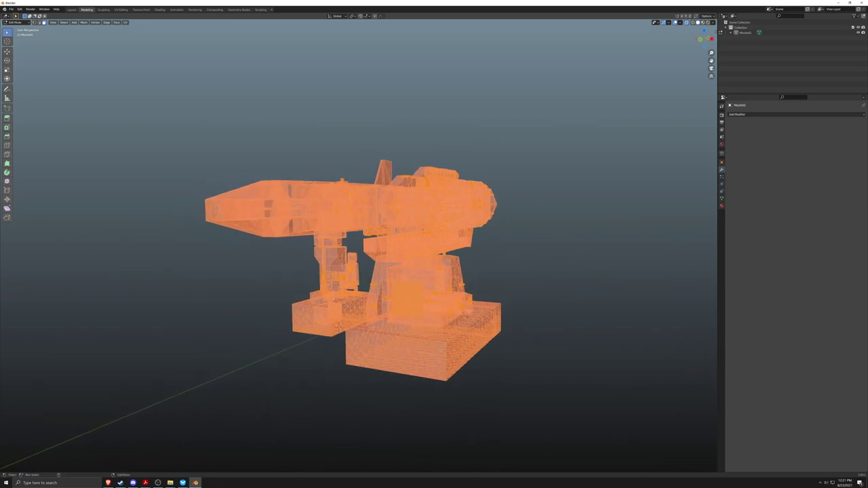
{"action": "scroll", "coordinate": [492, 281], "scroll_direction": "down", "scroll_amount": 3}
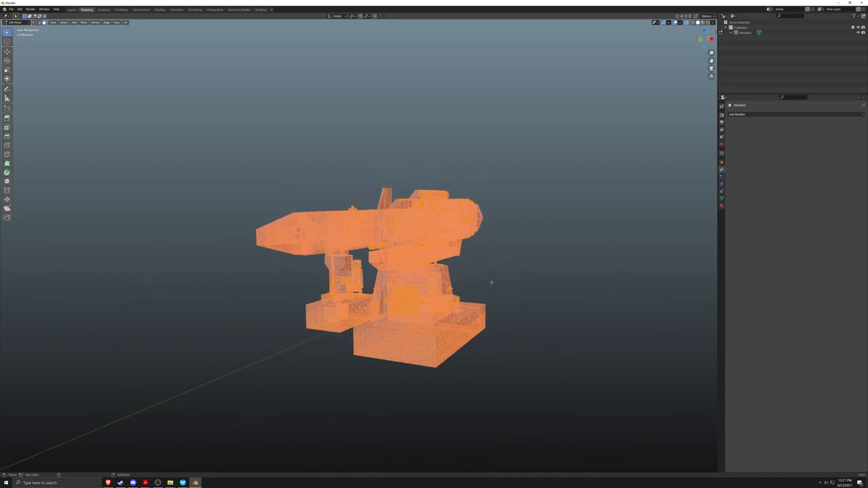
{"action": "key", "text": "F3"}
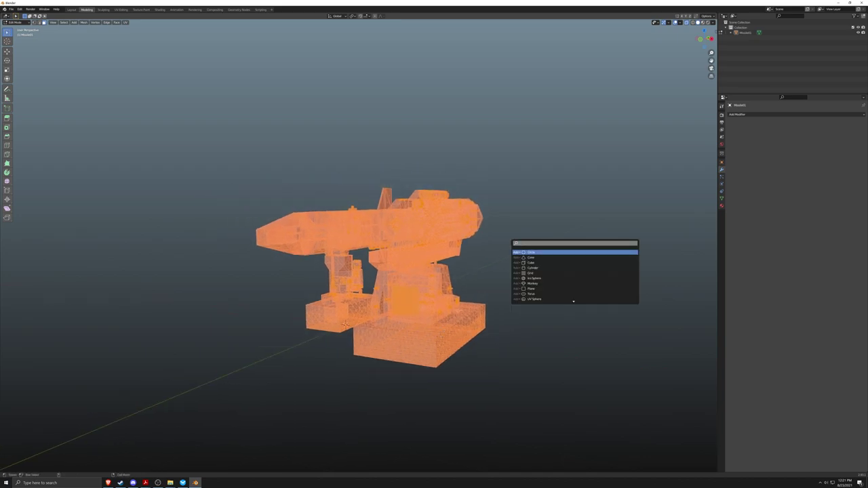
{"action": "type", "text": "merge"}
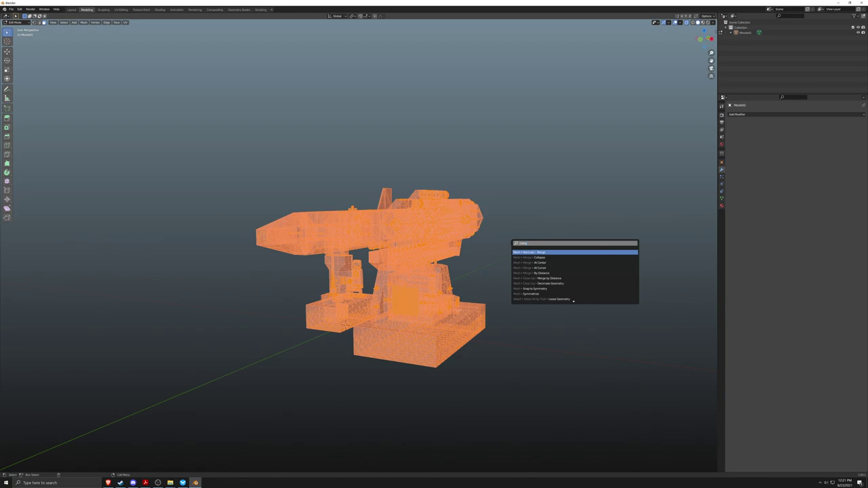
{"action": "key", "text": "Down"}
{"action": "key", "text": "Down"}
{"action": "key", "text": "Down"}
{"action": "key", "text": "Down"}
{"action": "key", "text": "Down"}
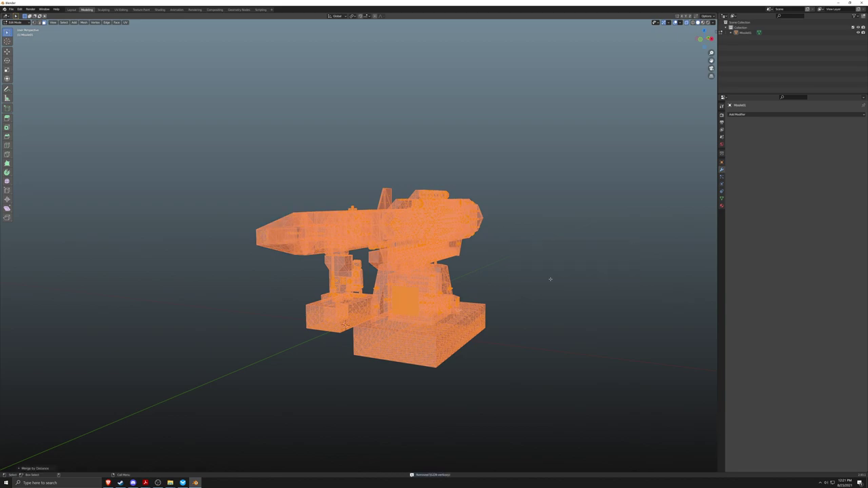
Step: Box-select the missile and its carrier above the launcher base, and grow the selection by two steps
{"action": "scroll", "coordinate": [504, 266], "scroll_direction": "down", "scroll_amount": 1}
{"action": "key", "text": "q"}
{"action": "left_click", "coordinate": [332, 153]}
{"action": "left_click_drag", "start_coordinate": [458, 199], "coordinate": [515, 207], "text": "alt"}
{"action": "mouse_move", "coordinate": [355, 235]}
{"action": "left_mouse_down", "text": "alt"}
{"action": "mouse_move", "coordinate": [330, 239]}
{"action": "mouse_move", "coordinate": [344, 241]}
{"action": "left_mouse_up", "text": "alt"}
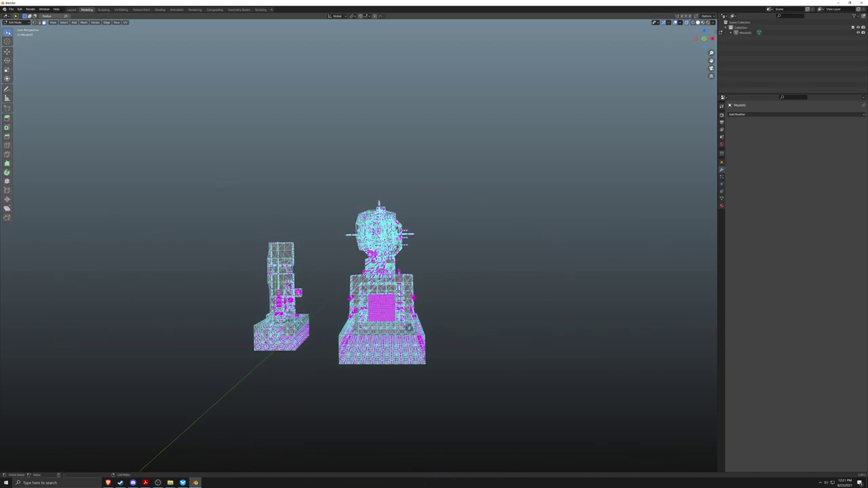
{"action": "left_click", "coordinate": [8, 32]}
{"action": "left_click", "coordinate": [31, 44]}
{"action": "left_click_drag", "start_coordinate": [307, 182], "coordinate": [334, 188], "text": "alt"}
{"action": "middle_click_drag", "start_coordinate": [333, 187], "coordinate": [311, 189]}
{"action": "left_click_drag", "start_coordinate": [294, 150], "coordinate": [436, 257]}
{"action": "middle_click_drag", "start_coordinate": [436, 257], "coordinate": [519, 286]}
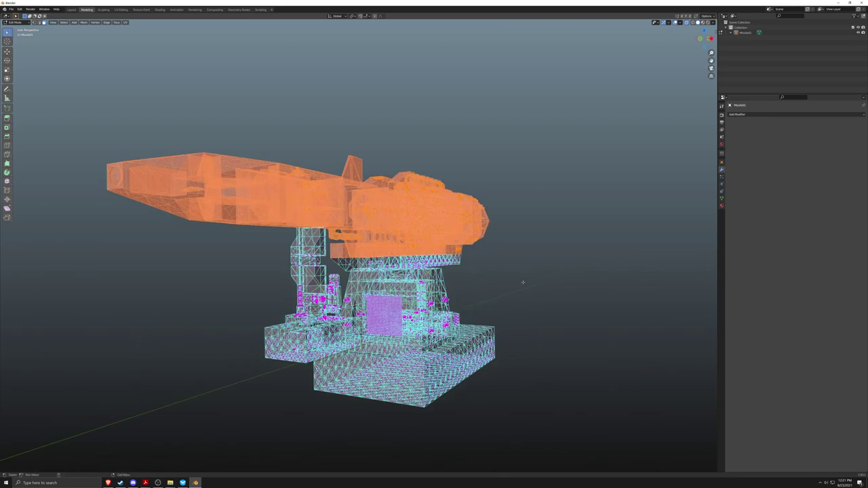
{"action": "key", "text": "ctrl+KP_Add"}
{"action": "key", "text": "ctrl+KP_Add"}
Step: Deselect the launcher base faces beneath the missile carrier so only the missile and its carrier remain selected
{"action": "mouse_move", "coordinate": [469, 286]}
{"action": "middle_mouse_down"}
{"action": "mouse_move", "coordinate": [453, 279]}
{"action": "mouse_move", "coordinate": [483, 285]}
{"action": "mouse_move", "coordinate": [465, 273]}
{"action": "middle_mouse_up"}
{"action": "scroll", "coordinate": [483, 285], "scroll_direction": "up", "scroll_amount": 4}
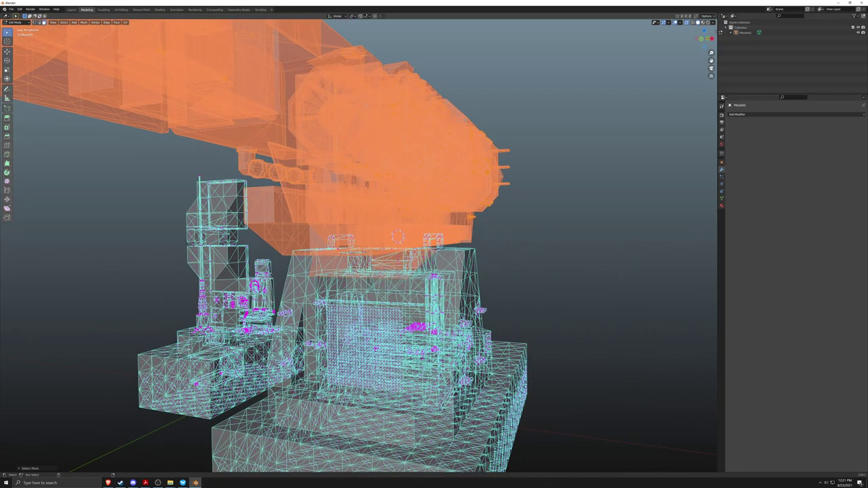
{"action": "left_click_drag", "start_coordinate": [441, 301], "coordinate": [442, 302], "text": "ctrl"}
{"action": "mouse_move", "coordinate": [442, 302]}
{"action": "middle_mouse_down"}
{"action": "mouse_move", "coordinate": [450, 300]}
{"action": "mouse_move", "coordinate": [426, 297]}
{"action": "mouse_move", "coordinate": [449, 300]}
{"action": "middle_mouse_up"}
{"action": "middle_click_drag", "start_coordinate": [386, 248], "coordinate": [391, 249]}
{"action": "left_click_drag", "start_coordinate": [377, 254], "coordinate": [469, 287], "text": "ctrl"}
{"action": "mouse_move", "coordinate": [469, 288]}
{"action": "middle_mouse_down"}
{"action": "mouse_move", "coordinate": [503, 286]}
{"action": "mouse_move", "coordinate": [470, 283]}
{"action": "middle_mouse_up"}
{"action": "scroll", "coordinate": [469, 283], "scroll_direction": "up", "scroll_amount": 3}
{"action": "left_click_drag", "start_coordinate": [402, 261], "coordinate": [453, 295], "text": "ctrl"}
{"action": "middle_click_drag", "start_coordinate": [452, 291], "coordinate": [483, 283]}
{"action": "left_click_drag", "start_coordinate": [456, 240], "coordinate": [398, 283], "text": "ctrl"}
{"action": "middle_click_drag", "start_coordinate": [398, 283], "coordinate": [428, 267]}
{"action": "scroll", "coordinate": [438, 264], "scroll_direction": "down", "scroll_amount": 5}
{"action": "scroll", "coordinate": [428, 267], "scroll_direction": "down", "scroll_amount": 2}
{"action": "left_click_drag", "start_coordinate": [428, 267], "coordinate": [429, 260], "text": "alt"}
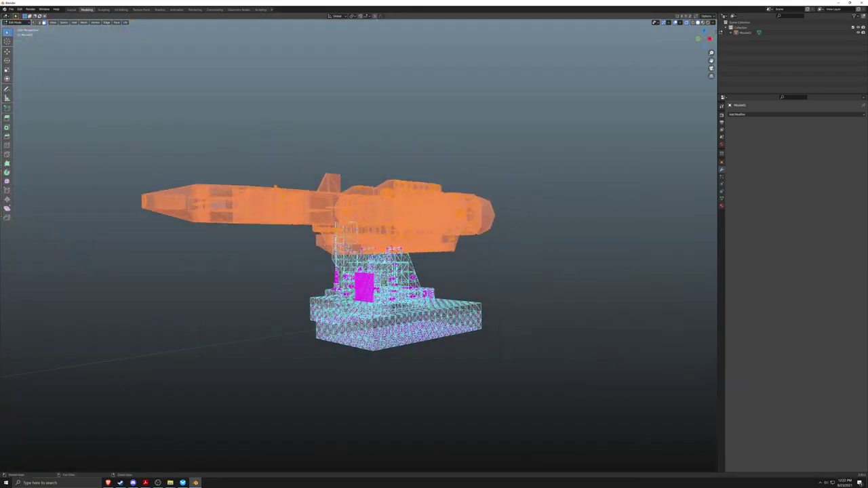
Step: Separate the selected missile and carrier from the launcher base into their own object
{"action": "right_click_drag", "start_coordinate": [429, 260], "coordinate": [473, 271], "text": "alt"}
{"action": "left_click_drag", "start_coordinate": [473, 271], "coordinate": [478, 279], "text": "alt"}
{"action": "right_click_drag", "start_coordinate": [477, 279], "coordinate": [468, 292], "text": "alt"}
{"action": "left_click_drag", "start_coordinate": [468, 292], "coordinate": [471, 301], "text": "alt"}
{"action": "right_click_drag", "start_coordinate": [472, 301], "coordinate": [462, 306], "text": "alt"}
{"action": "middle_click_drag", "start_coordinate": [461, 306], "coordinate": [530, 310]}
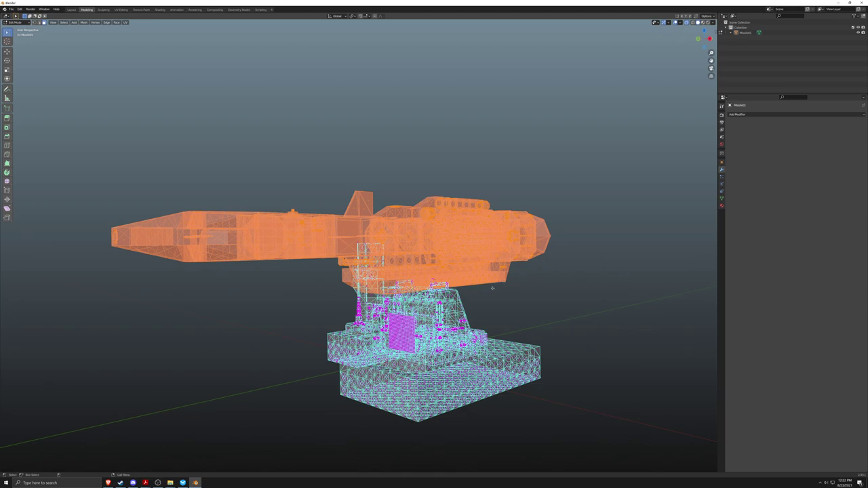
{"action": "key", "text": "F3"}
{"action": "type", "text": "sep"}
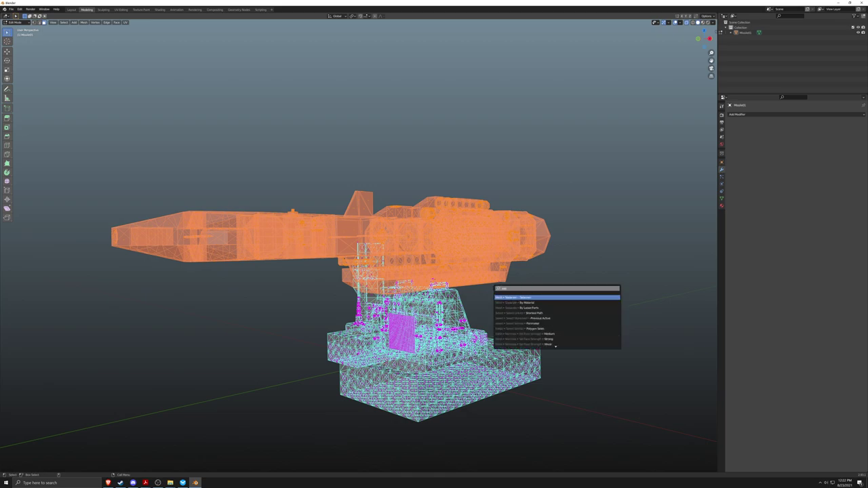
{"action": "left_click", "coordinate": [525, 297]}
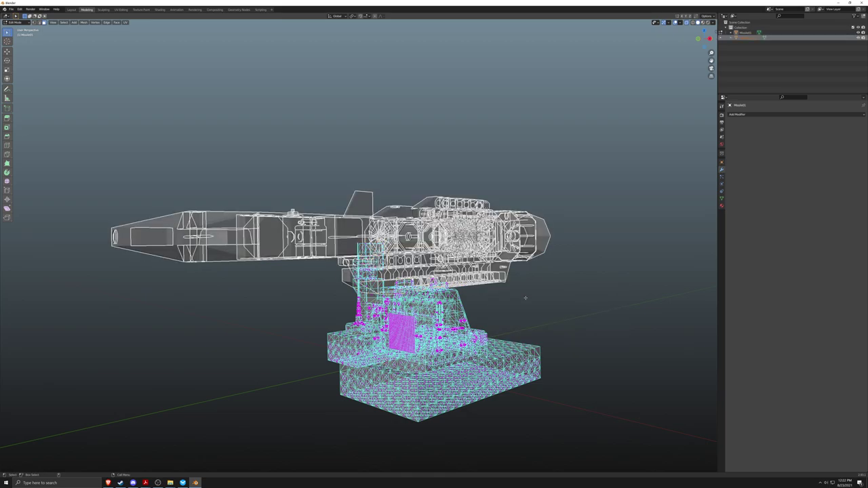
{"action": "left_click", "coordinate": [740, 56]}
{"action": "scroll", "coordinate": [330, 194], "scroll_direction": "down", "scroll_amount": 2}
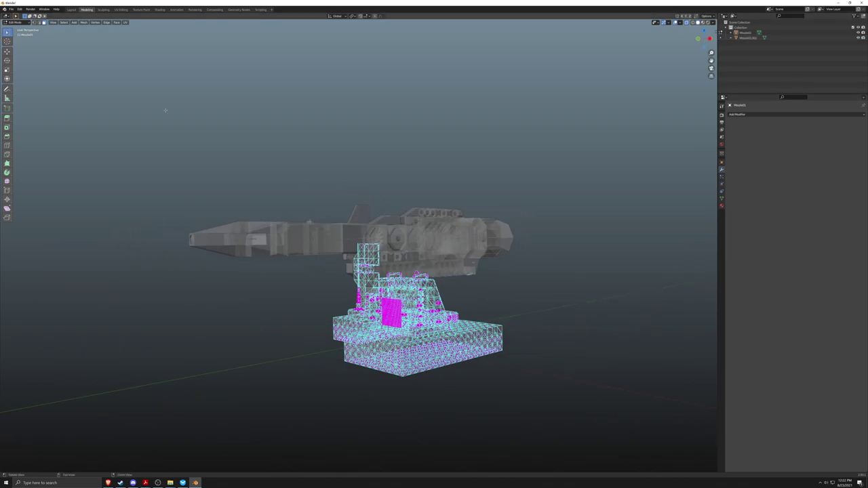
Step: Select the missile object in the Layout workspace and rotate it so its nose points upward
{"action": "left_click", "coordinate": [71, 9]}
{"action": "scroll", "coordinate": [427, 225], "scroll_direction": "up", "scroll_amount": 3}
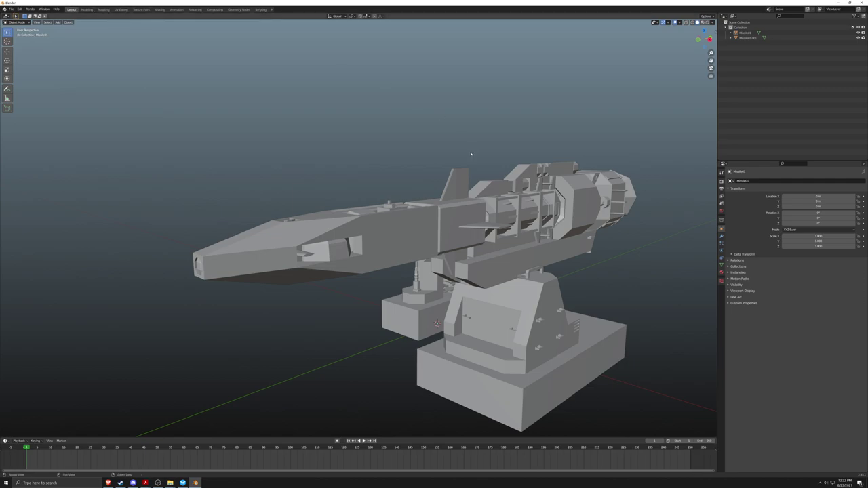
{"action": "middle_click_drag", "start_coordinate": [465, 163], "coordinate": [352, 183]}
{"action": "left_click", "coordinate": [335, 196]}
{"action": "scroll", "coordinate": [336, 195], "scroll_direction": "up", "scroll_amount": 2}
{"action": "left_click_drag", "start_coordinate": [335, 196], "coordinate": [306, 192], "text": "alt"}
{"action": "key", "text": "r"}
{"action": "key", "text": "e"}
{"action": "middle_click_drag", "start_coordinate": [372, 291], "coordinate": [431, 307]}
{"action": "left_click_drag", "start_coordinate": [427, 306], "coordinate": [380, 310]}
Step: Move the tilted missile back onto the launcher base and deselect it
{"action": "key", "text": "shift+space"}
{"action": "key", "text": "g"}
{"action": "middle_click_drag", "start_coordinate": [380, 310], "coordinate": [428, 289]}
{"action": "middle_click_drag", "start_coordinate": [429, 288], "coordinate": [397, 323], "text": "shift"}
{"action": "left_click_drag", "start_coordinate": [358, 322], "coordinate": [358, 329]}
{"action": "key", "text": "w"}
{"action": "key", "text": "alt+a"}
Step: Add a camera to the scene with the launcher framed in view
{"action": "scroll", "coordinate": [330, 266], "scroll_direction": "down", "scroll_amount": 4}
{"action": "middle_click_drag", "start_coordinate": [330, 266], "coordinate": [406, 281]}
{"action": "scroll", "coordinate": [354, 293], "scroll_direction": "up", "scroll_amount": 4}
{"action": "left_click_drag", "start_coordinate": [407, 281], "coordinate": [415, 277], "text": "alt"}
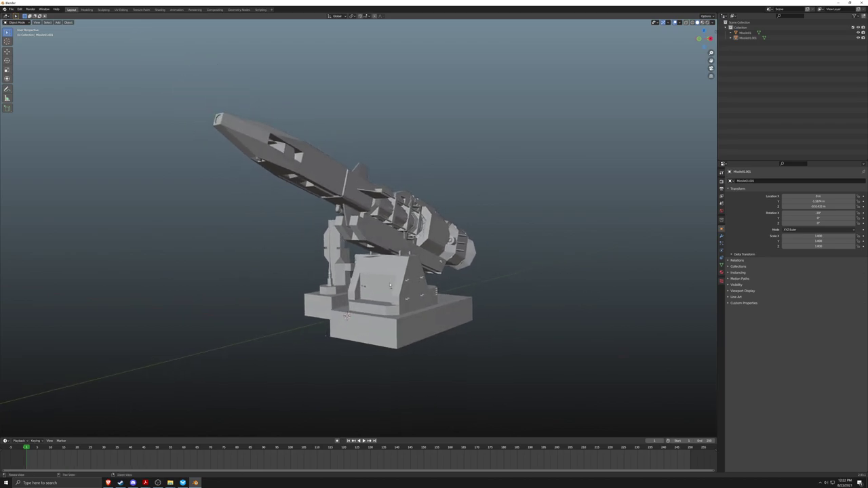
{"action": "right_click_drag", "start_coordinate": [426, 206], "coordinate": [427, 220], "text": "alt"}
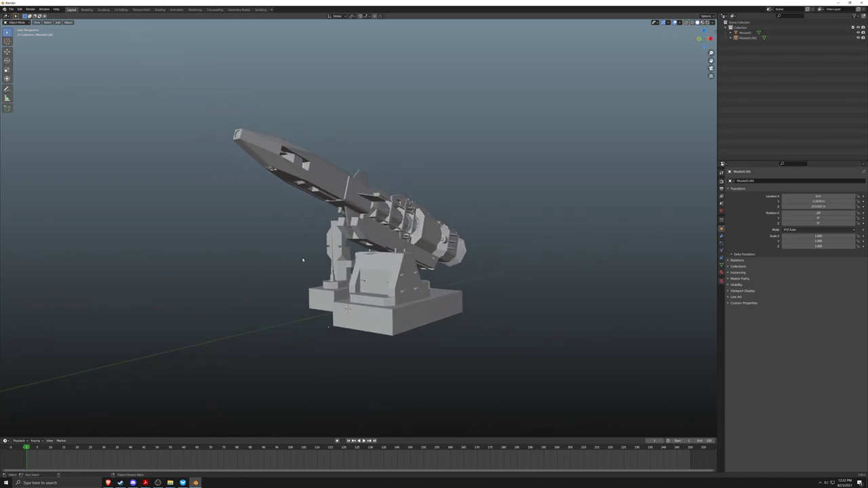
{"action": "middle_click_drag", "start_coordinate": [303, 259], "coordinate": [298, 252]}
{"action": "key", "text": "F3"}
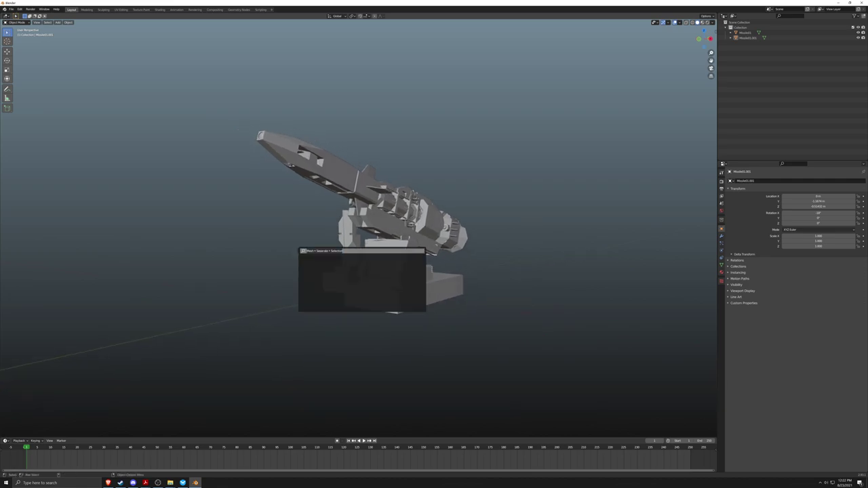
{"action": "type", "text": "camera"}
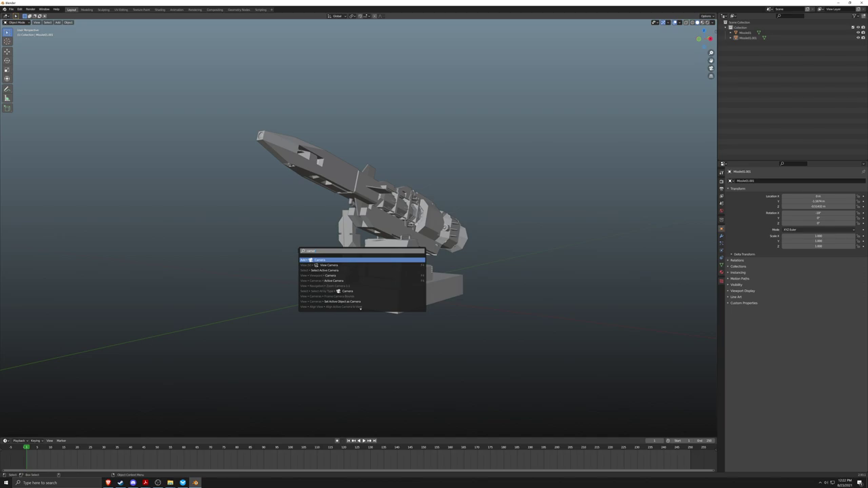
{"action": "left_click", "coordinate": [324, 260]}
Step: Move the new camera out beside the missile launcher and look through it
{"action": "left_click_drag", "start_coordinate": [326, 263], "coordinate": [520, 256], "text": "alt"}
{"action": "key", "text": "w"}
{"action": "left_click_drag", "start_coordinate": [521, 258], "coordinate": [292, 282], "text": "alt"}
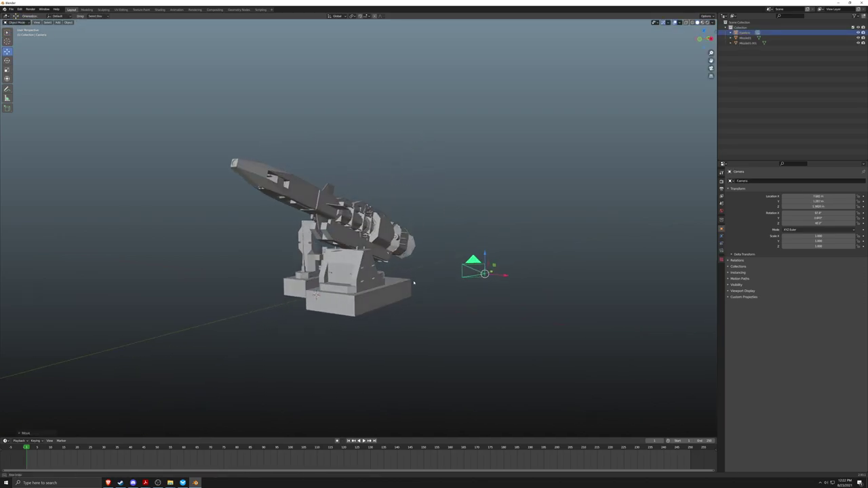
{"action": "right_click", "coordinate": [484, 274]}
{"action": "left_click", "coordinate": [475, 273]}
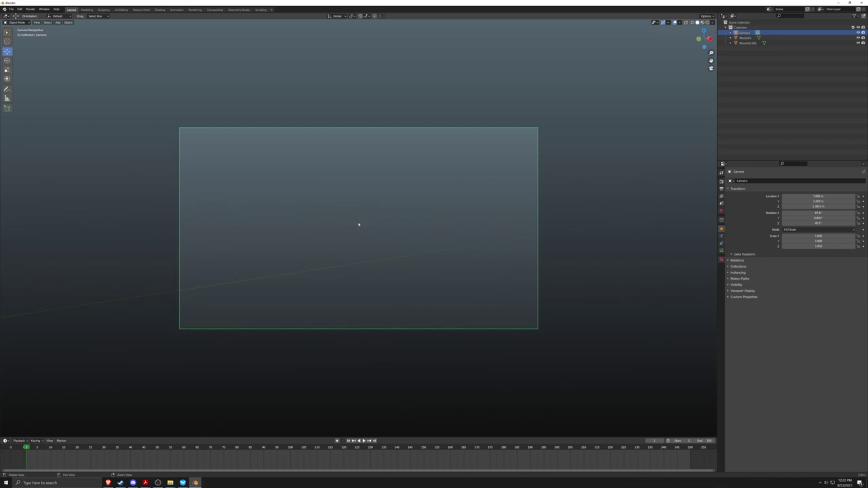
Step: Start Walk Navigation in the camera view and back the camera away until the missile launcher comes into view
{"action": "mouse_move", "coordinate": [350, 224]}
{"action": "middle_mouse_down", "text": "shift"}
{"action": "mouse_move", "coordinate": [345, 205]}
{"action": "mouse_move", "coordinate": [221, 208]}
{"action": "mouse_move", "coordinate": [374, 245]}
{"action": "mouse_move", "coordinate": [339, 223]}
{"action": "middle_mouse_up", "text": "shift"}
{"action": "left_click", "coordinate": [37, 22]}
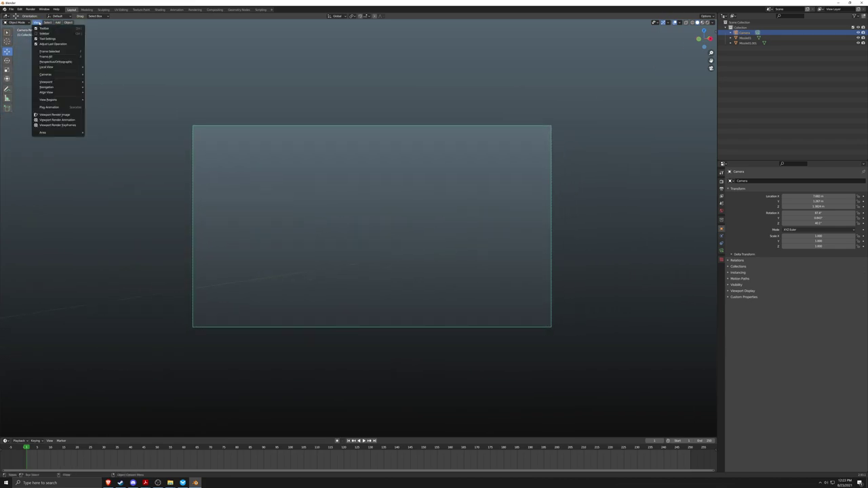
{"action": "mouse_move", "coordinate": [61, 89]}
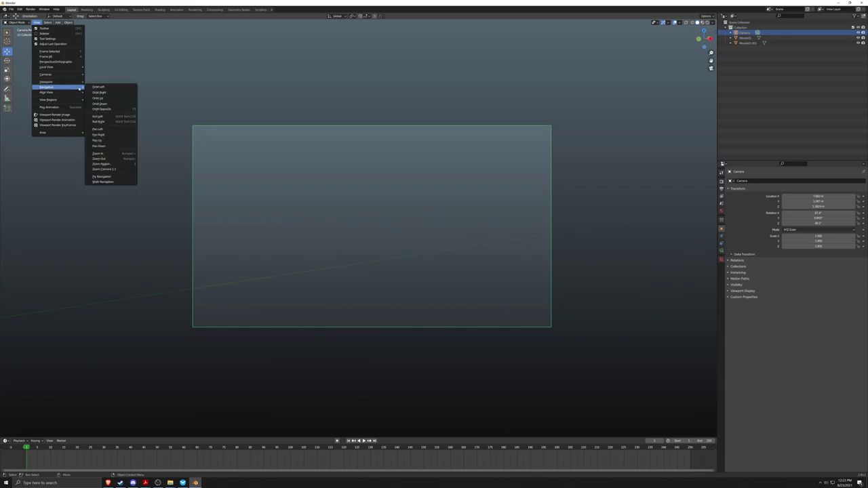
{"action": "left_click", "coordinate": [103, 182]}
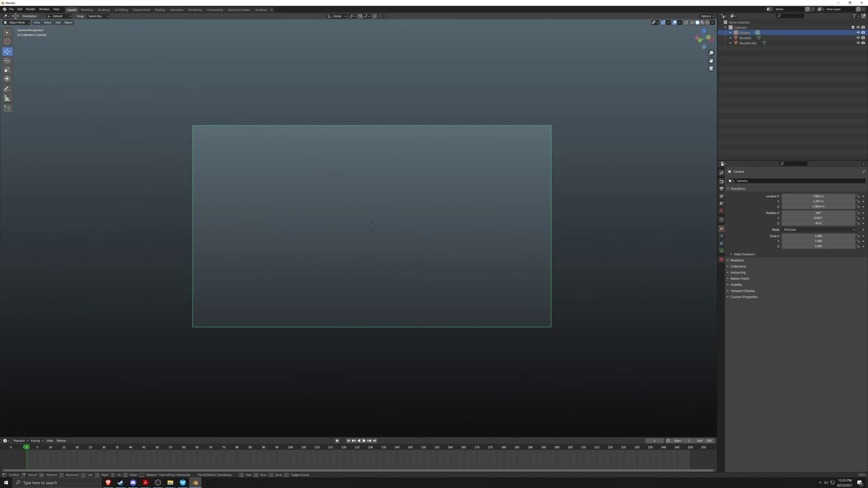
{"action": "key", "text": "s"}
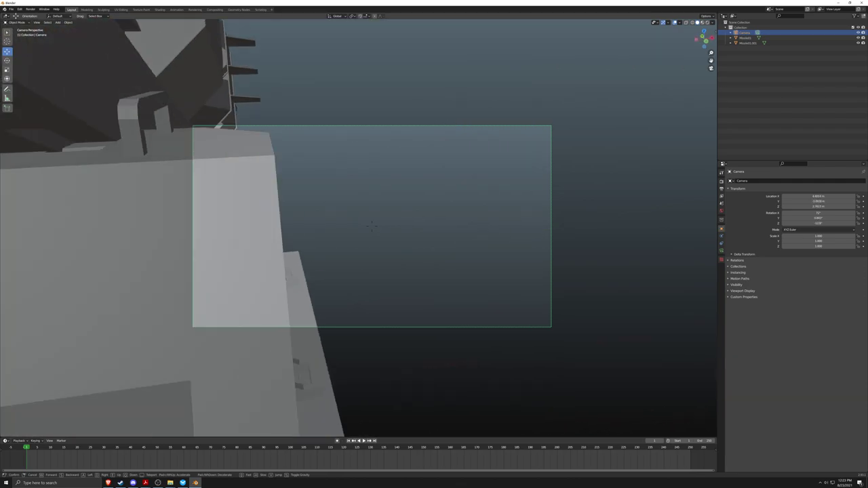
{"action": "key", "text": "s"}
{"action": "key", "text": "d"}
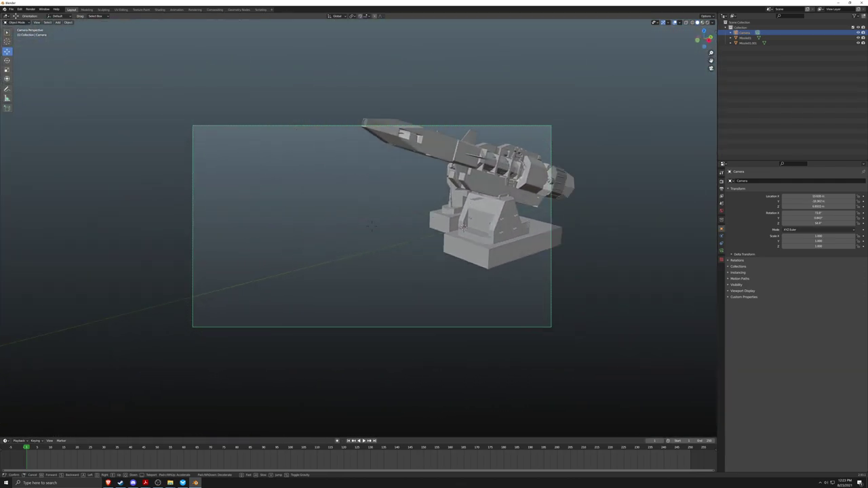
Step: Walk the camera around the launcher until the whole missile and base sit centered inside the camera frame, and accept the position
{"action": "key", "text": "a"}
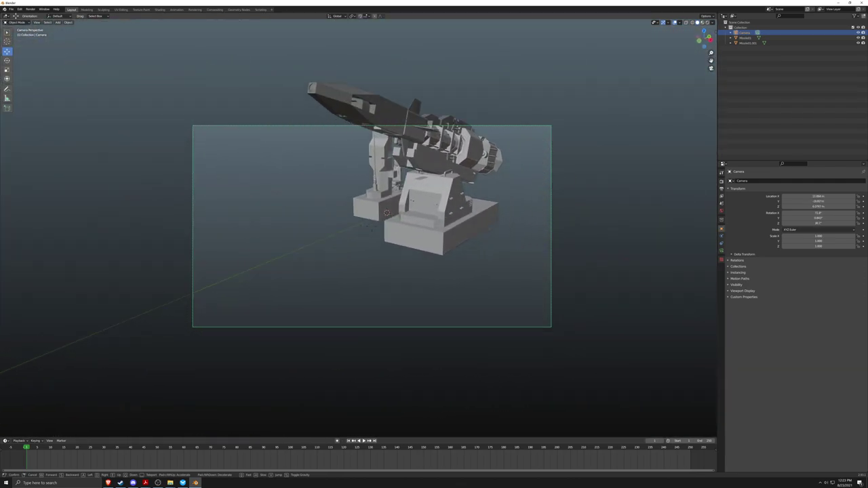
{"action": "key", "text": "q"}
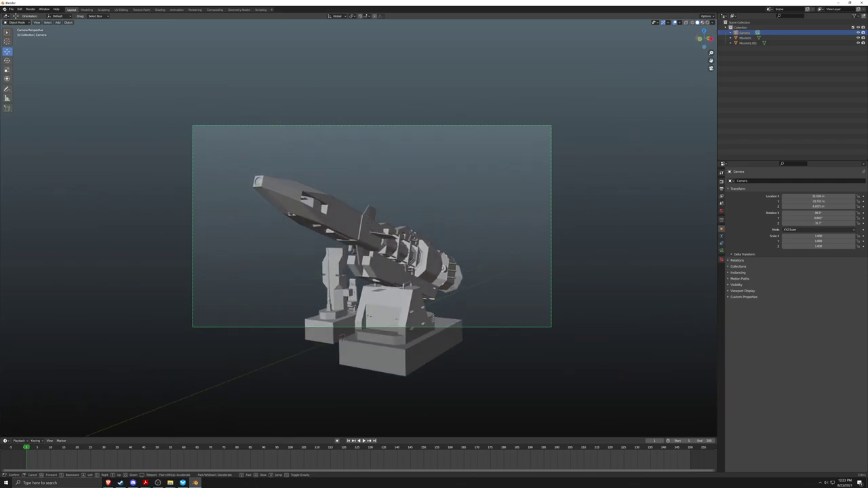
{"action": "key", "text": "q"}
{"action": "key", "text": "s"}
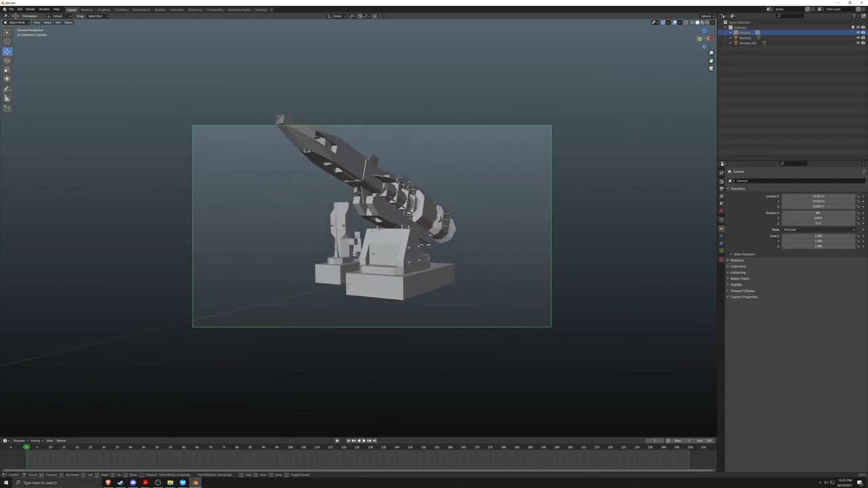
{"action": "key", "text": "s"}
{"action": "key", "text": "q"}
{"action": "key", "text": "d"}
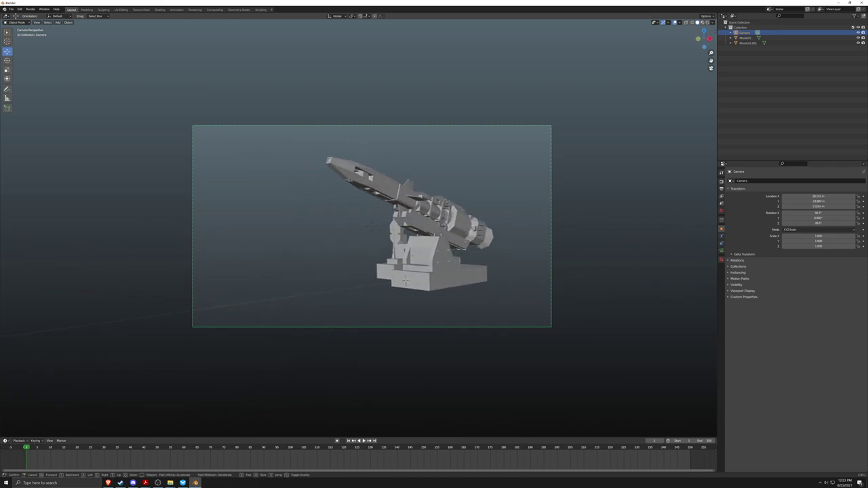
{"action": "key", "text": "w"}
{"action": "key", "text": "a"}
{"action": "key", "text": "w"}
{"action": "key", "text": "a"}
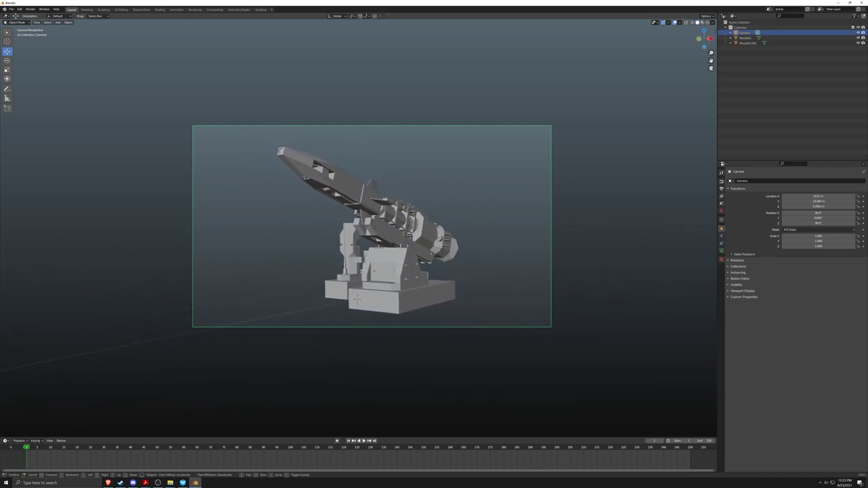
{"action": "key", "text": "w"}
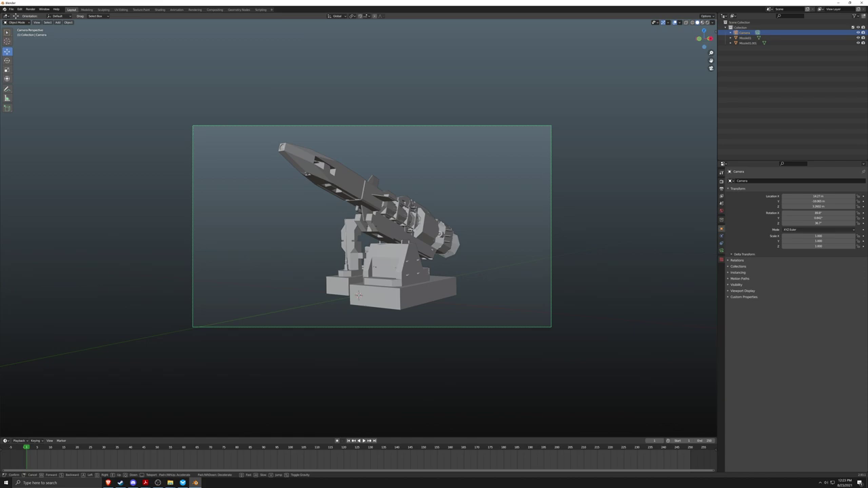
{"action": "key", "text": "Return"}
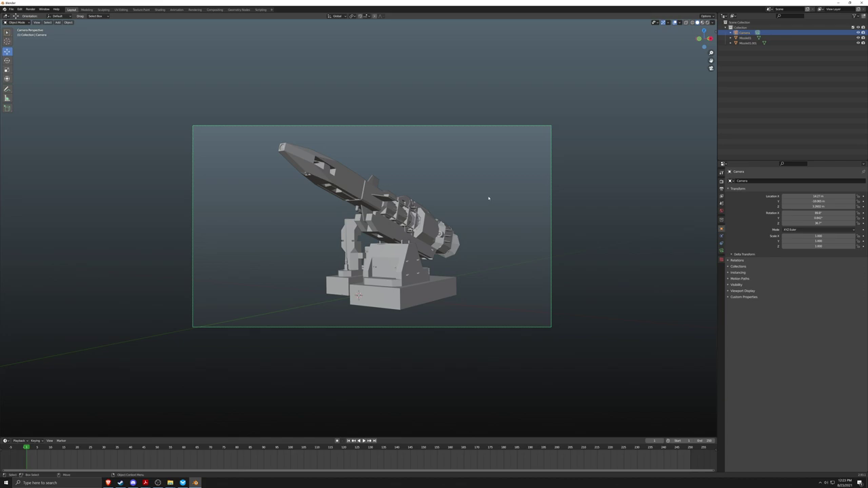
{"action": "left_click", "coordinate": [308, 252]}
{"action": "key", "text": "F3"}
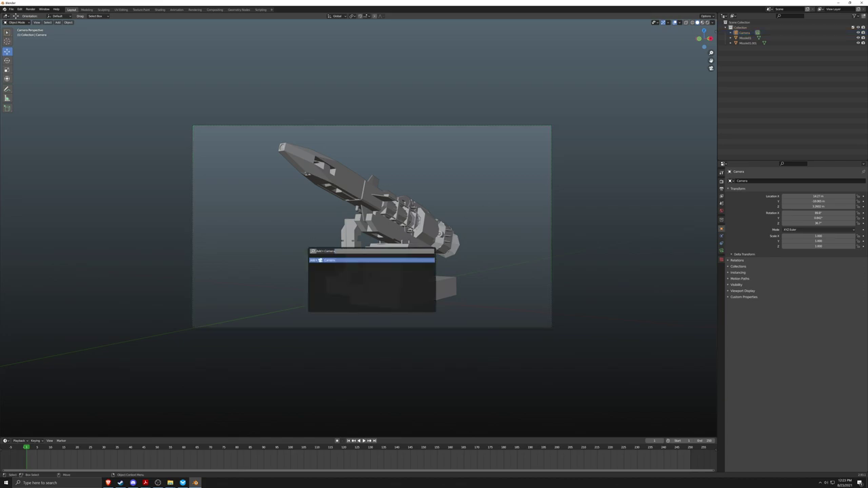
{"action": "type", "text": "light"}
{"action": "key", "text": "Down"}
{"action": "key", "text": "Down"}
{"action": "left_click", "coordinate": [272, 251]}
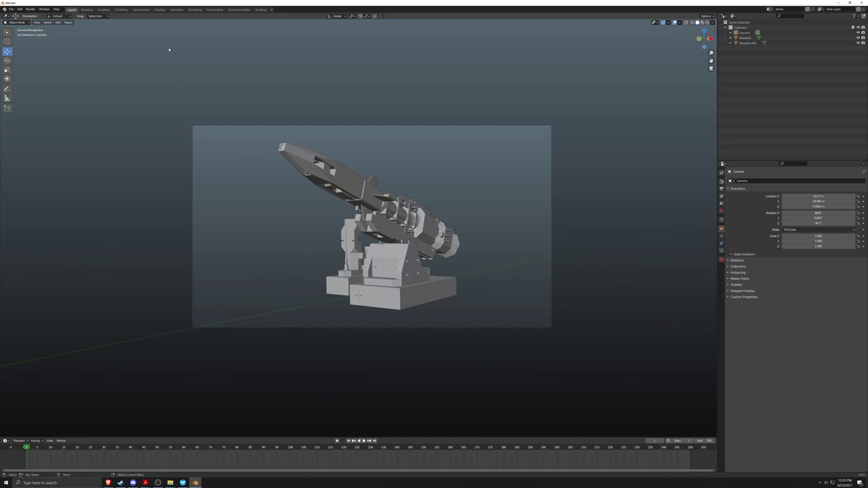
Step: Switch to the Shading workspace and display the World shader nodes
{"action": "left_click", "coordinate": [159, 9]}
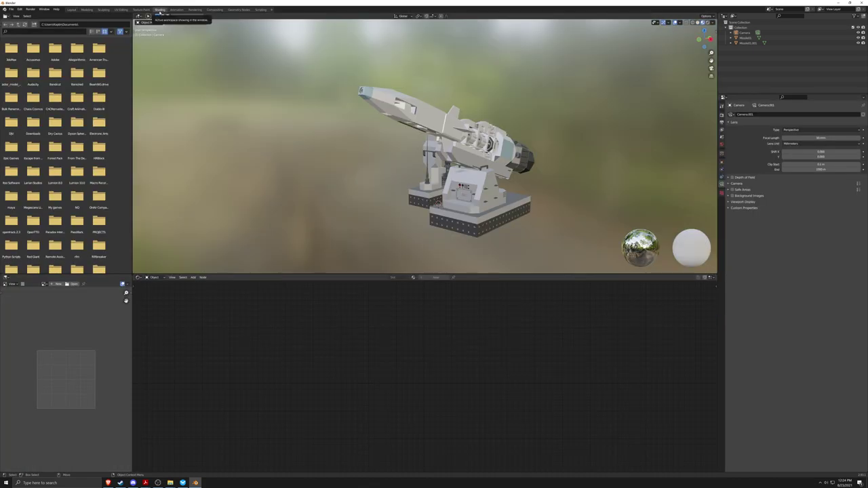
{"action": "left_click", "coordinate": [155, 278]}
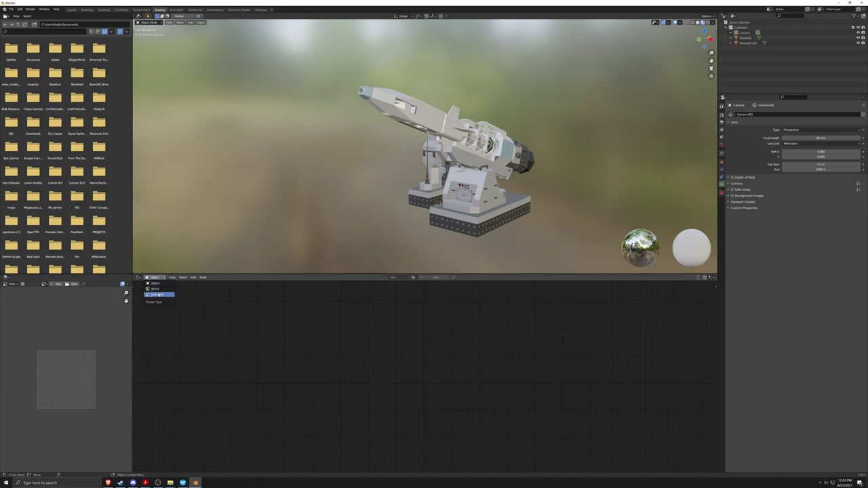
{"action": "left_click", "coordinate": [156, 289]}
Step: Add an Environment Texture node beside the Background node and connect its Color output to the Background's Color input
{"action": "middle_click_drag", "start_coordinate": [417, 325], "coordinate": [372, 351]}
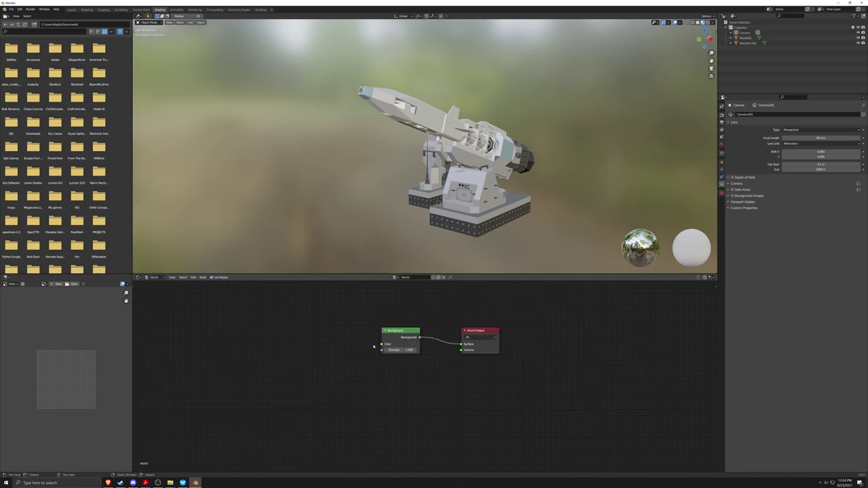
{"action": "middle_click_drag", "start_coordinate": [317, 338], "coordinate": [344, 332]}
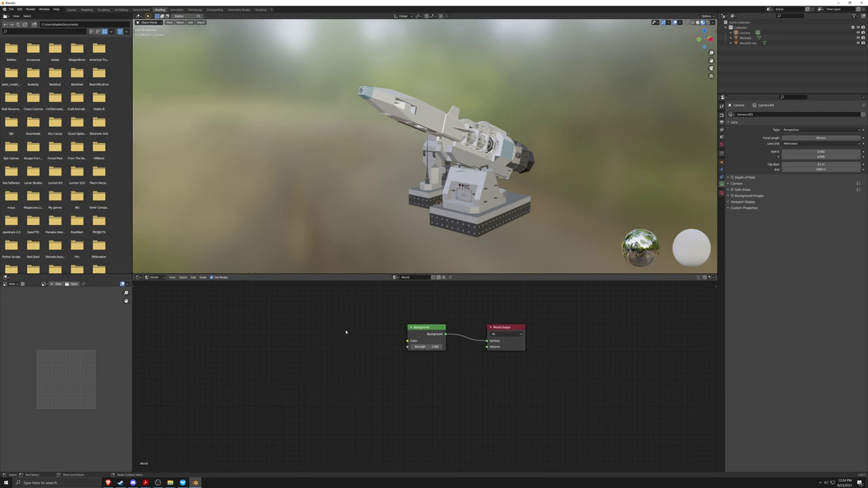
{"action": "key", "text": "shift+a"}
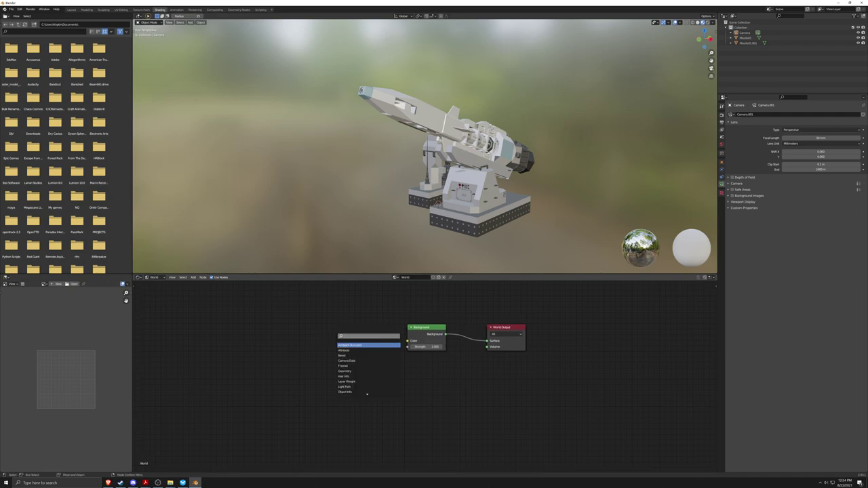
{"action": "type", "text": "en"}
{"action": "left_click", "coordinate": [362, 345]}
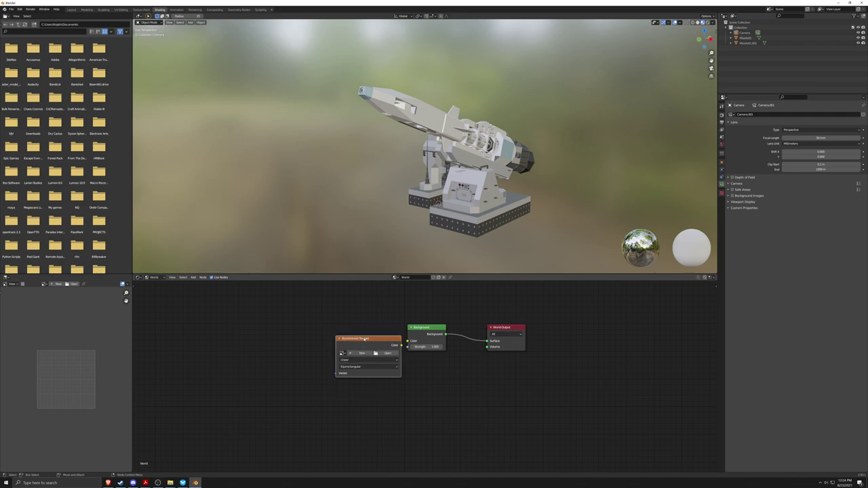
{"action": "left_click", "coordinate": [354, 333]}
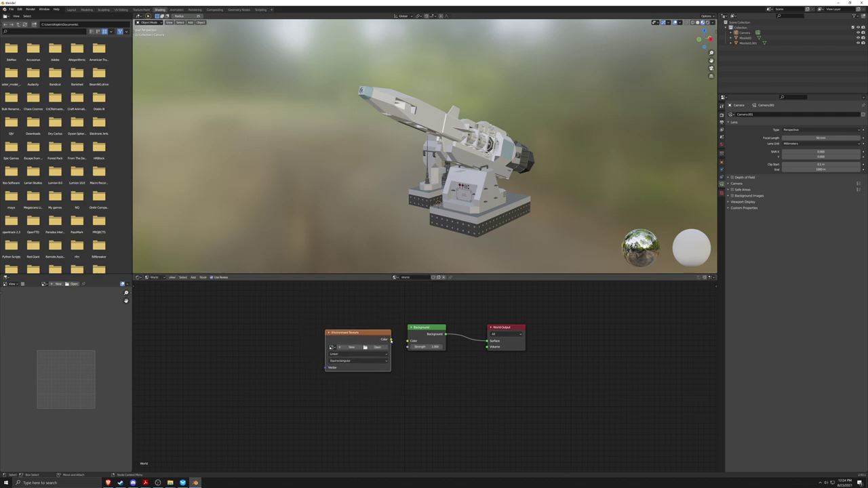
{"action": "left_click_drag", "start_coordinate": [391, 340], "coordinate": [370, 332]}
{"action": "scroll", "coordinate": [370, 326], "scroll_direction": "up", "scroll_amount": 2}
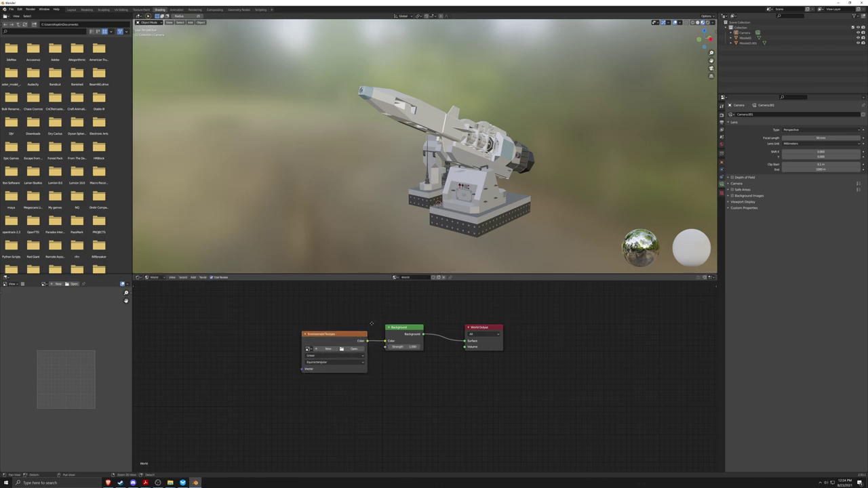
{"action": "right_click_drag", "start_coordinate": [385, 325], "coordinate": [394, 325], "text": "alt"}
{"action": "middle_click_drag", "start_coordinate": [394, 325], "coordinate": [404, 349], "text": "alt"}
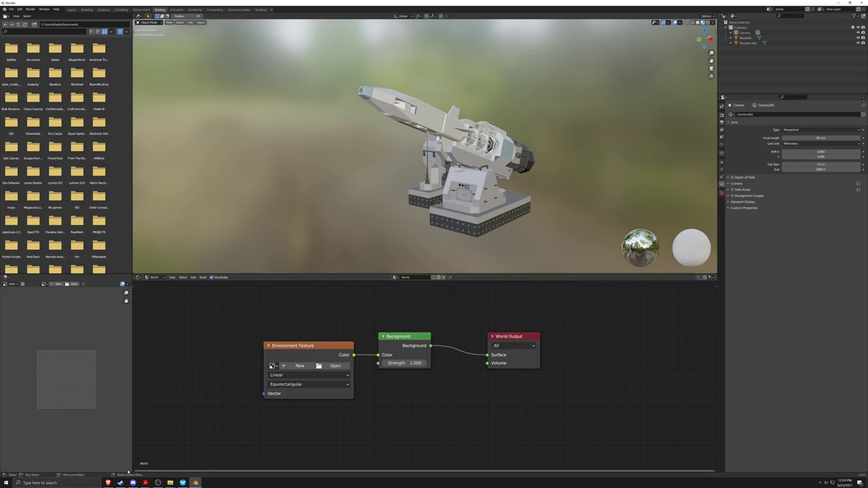
Step: Switch to the web browser, open Poly Haven's HDRI library and close the duplicate HDRIs tab
{"action": "left_click", "coordinate": [107, 483]}
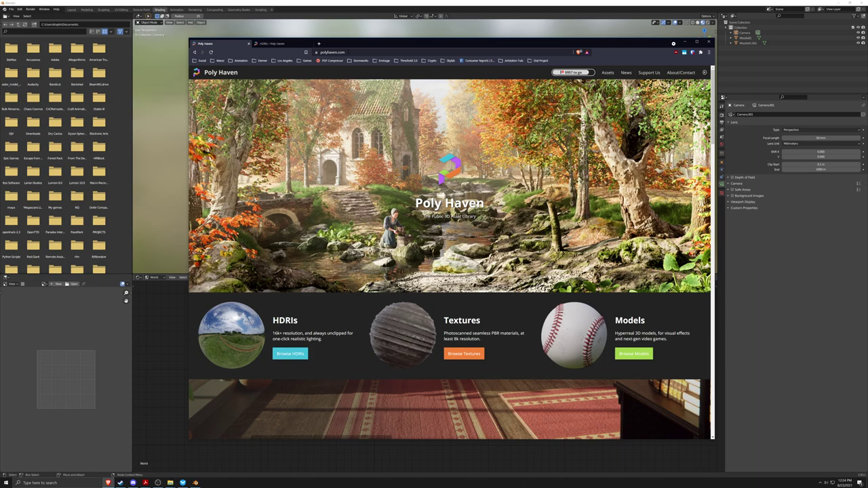
{"action": "scroll", "coordinate": [290, 276], "scroll_direction": "down", "scroll_amount": 2}
{"action": "left_click", "coordinate": [290, 276]}
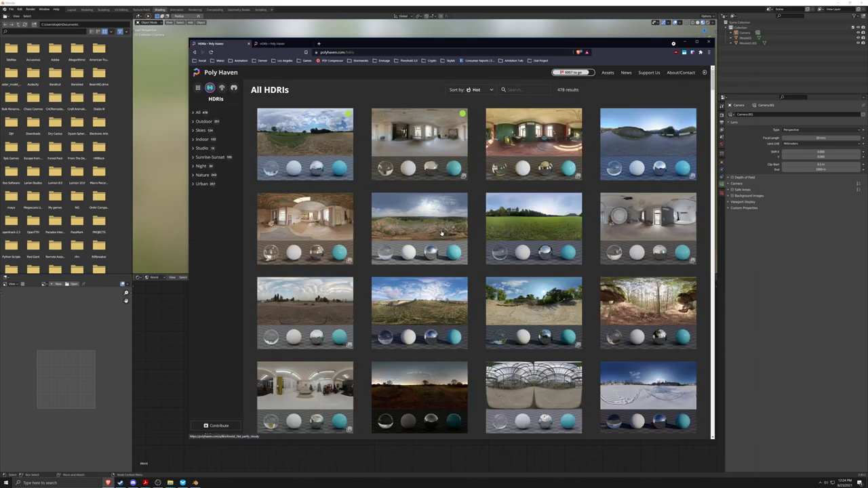
{"action": "scroll", "coordinate": [419, 230], "scroll_direction": "down", "scroll_amount": 2}
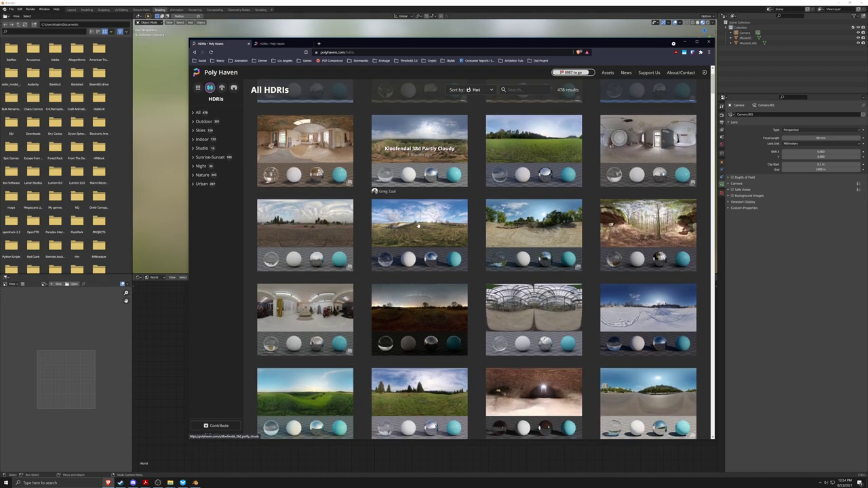
{"action": "left_click", "coordinate": [277, 44]}
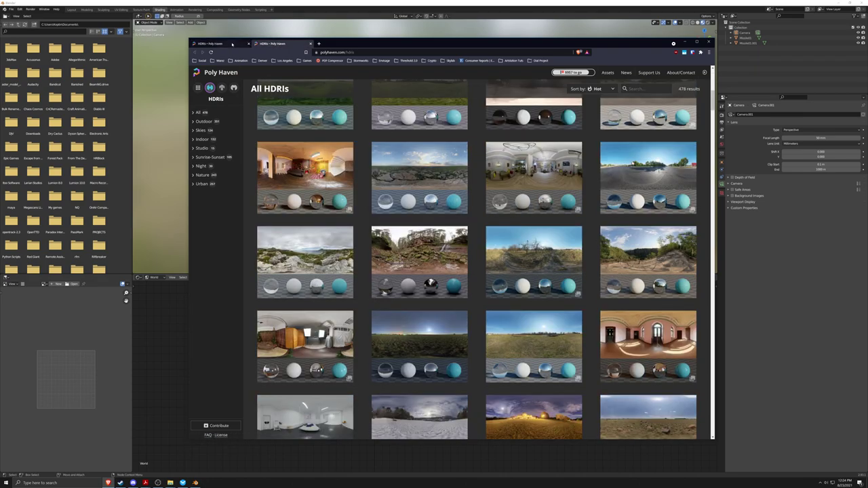
{"action": "middle_click", "coordinate": [275, 43]}
Step: Browse the HDRI library and open the overcast coastal HDRI named Cannon
{"action": "scroll", "coordinate": [388, 248], "scroll_direction": "down", "scroll_amount": 1}
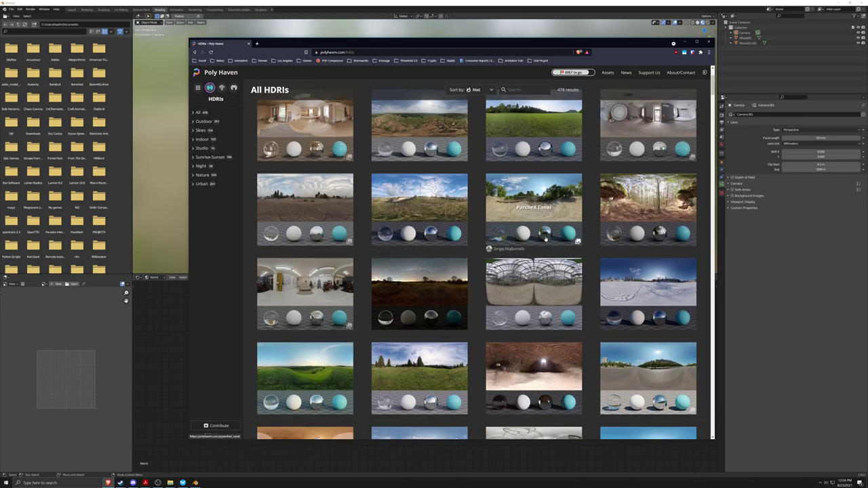
{"action": "scroll", "coordinate": [387, 250], "scroll_direction": "down", "scroll_amount": 3}
{"action": "scroll", "coordinate": [436, 224], "scroll_direction": "down", "scroll_amount": 1}
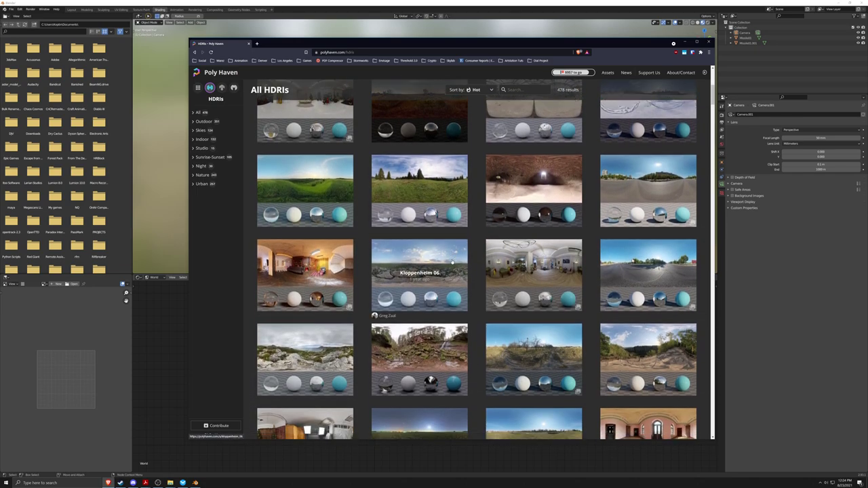
{"action": "scroll", "coordinate": [452, 262], "scroll_direction": "down", "scroll_amount": 2}
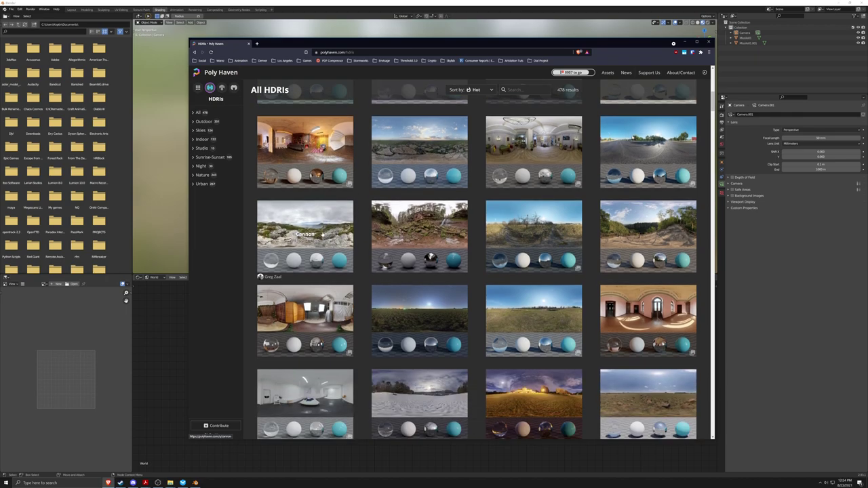
{"action": "left_click", "coordinate": [322, 234]}
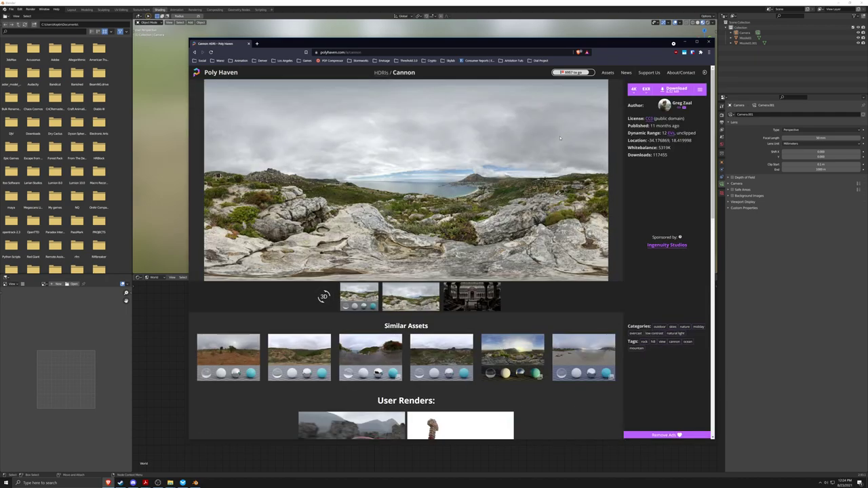
Step: Download the Cannon HDRI at 2K resolution in EXR format
{"action": "left_click", "coordinate": [634, 94]}
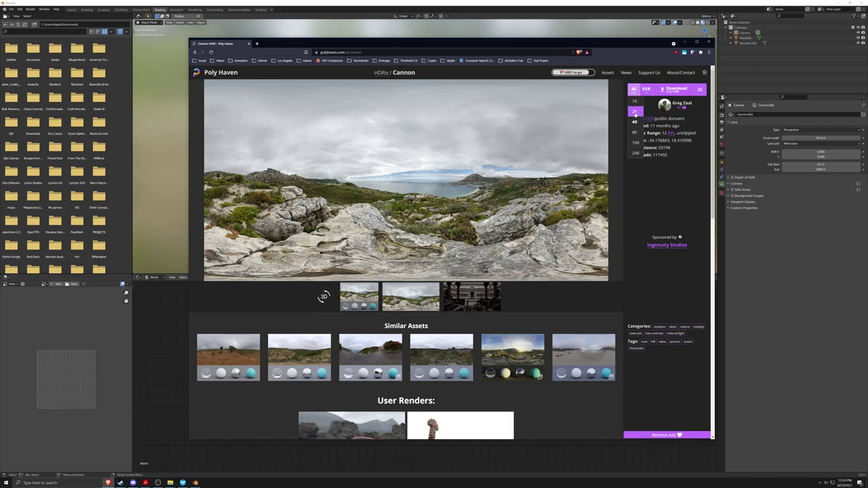
{"action": "left_click", "coordinate": [634, 112]}
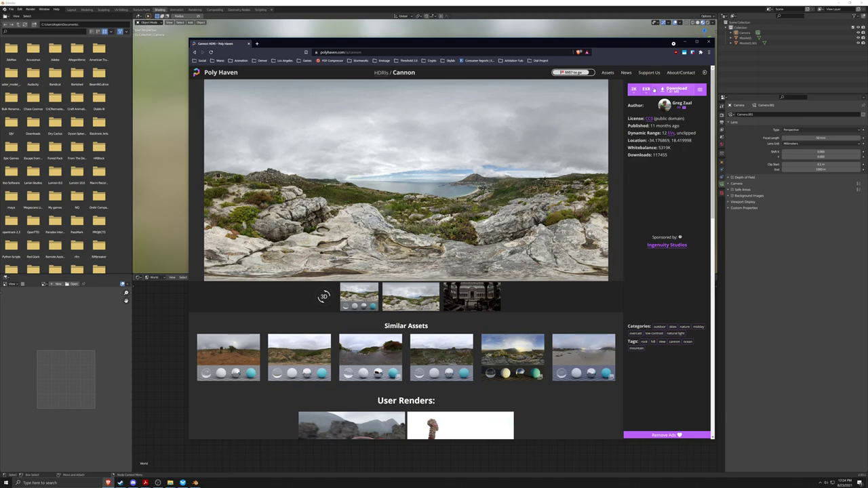
{"action": "left_click", "coordinate": [646, 89]}
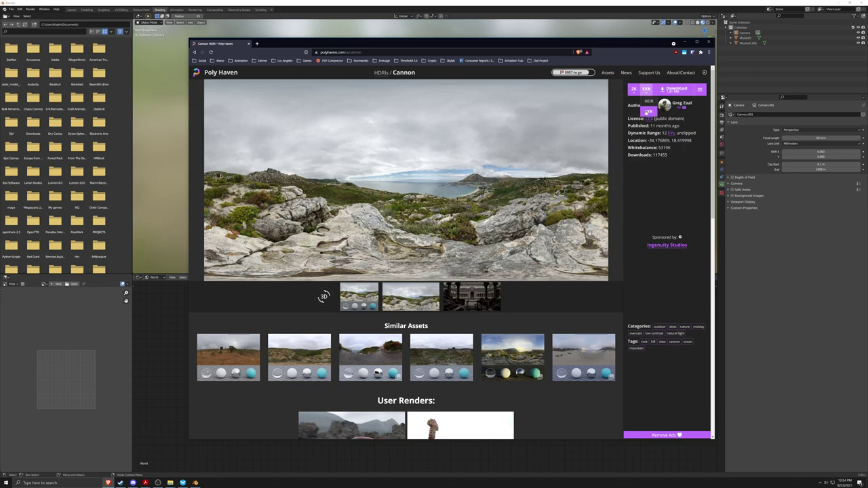
{"action": "left_click", "coordinate": [648, 110]}
{"action": "left_click", "coordinate": [675, 89]}
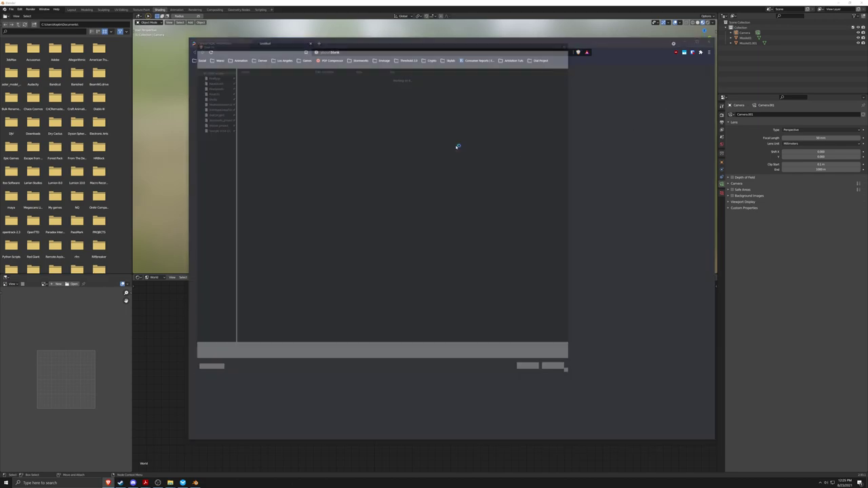
Step: Save cannon_2k.exr in the Stormworks project's sourceimages folder and select that folder's path for reuse
{"action": "left_click_drag", "start_coordinate": [327, 35], "coordinate": [370, 66]}
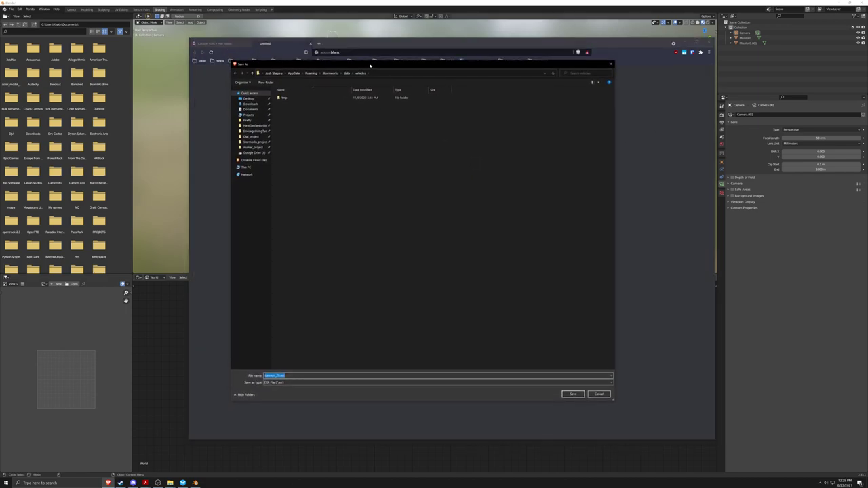
{"action": "left_click", "coordinate": [331, 73]}
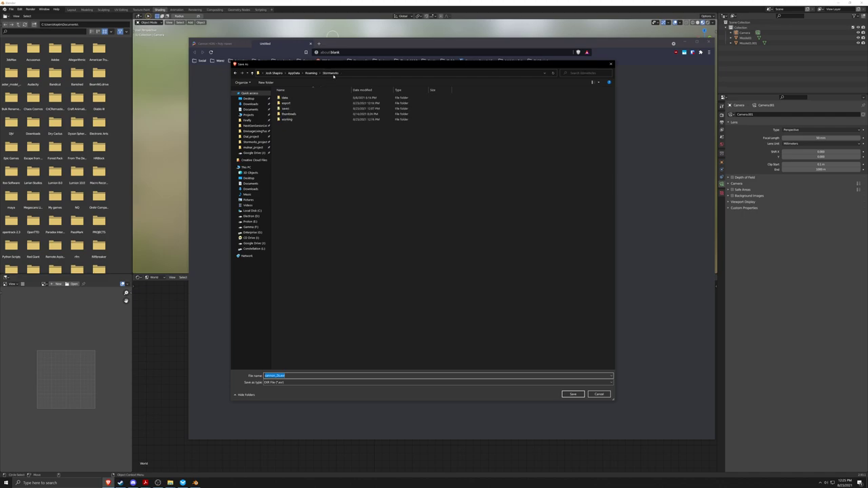
{"action": "left_click", "coordinate": [255, 141]}
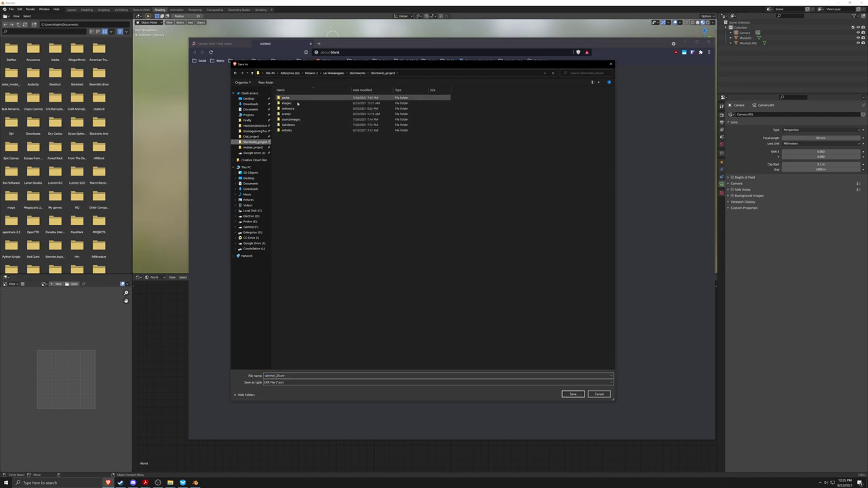
{"action": "double_click", "coordinate": [296, 119]}
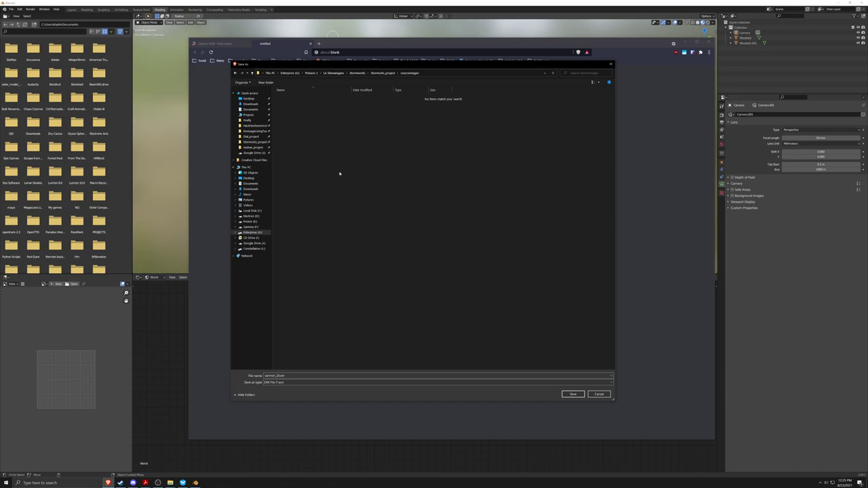
{"action": "left_click", "coordinate": [452, 74]}
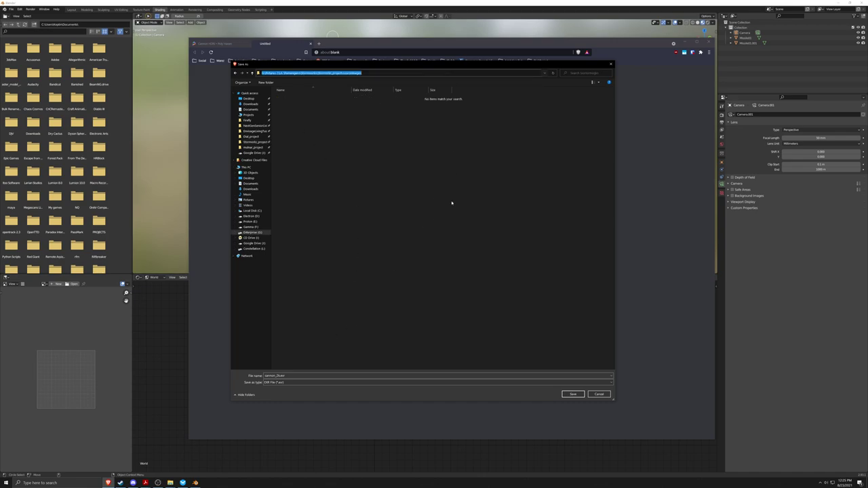
{"action": "left_click", "coordinate": [572, 394]}
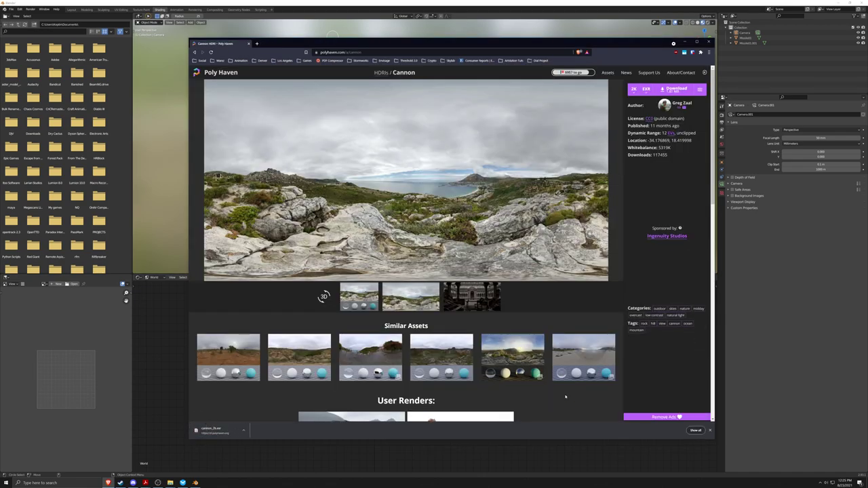
Step: Return to Blender and load cannon_2k.exr from the project's sourceimages folder into the Environment Texture node
{"action": "left_click", "coordinate": [177, 376]}
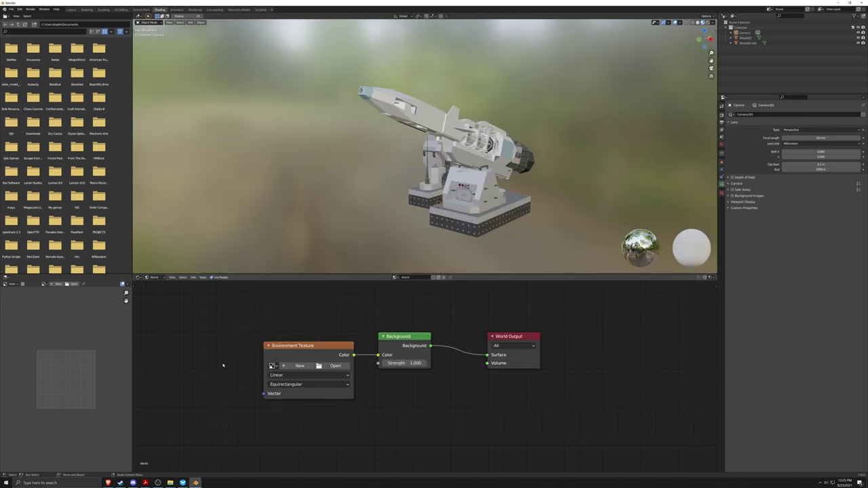
{"action": "left_click", "coordinate": [334, 365]}
{"action": "left_click", "coordinate": [431, 174]}
{"action": "type", "text": "G:\\Pictures\\ZLK\\Stonemage_onto_project\\Source\\images\\"}
{"action": "key", "text": "Return"}
{"action": "double_click", "coordinate": [382, 186]}
{"action": "left_click_drag", "start_coordinate": [312, 345], "coordinate": [318, 343]}
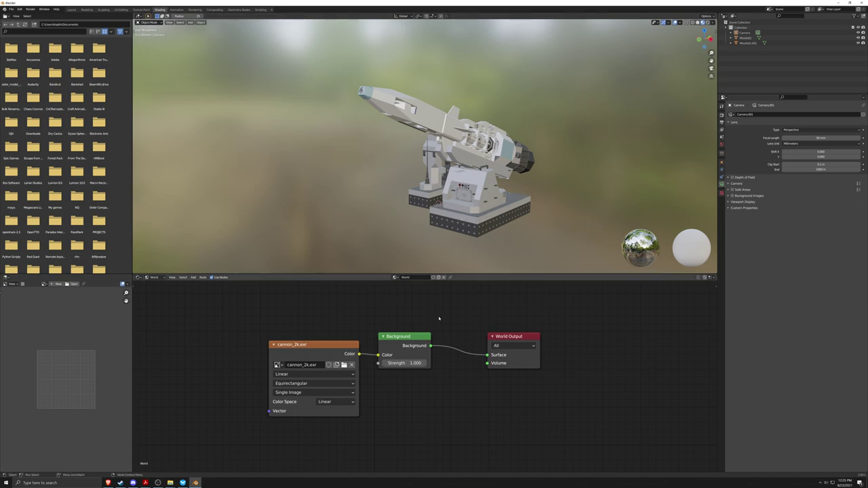
{"action": "middle_click_drag", "start_coordinate": [507, 189], "coordinate": [498, 196], "text": "alt"}
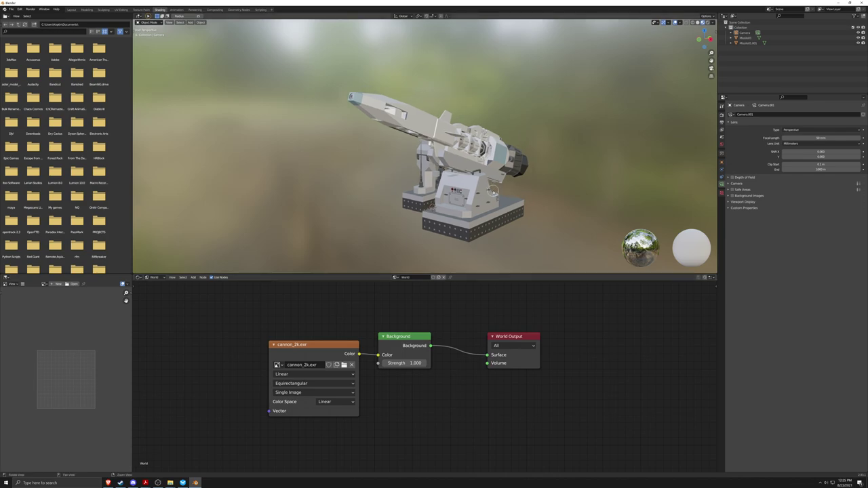
{"action": "left_click_drag", "start_coordinate": [498, 196], "coordinate": [490, 192], "text": "alt"}
{"action": "middle_click_drag", "start_coordinate": [490, 191], "coordinate": [480, 190], "text": "alt"}
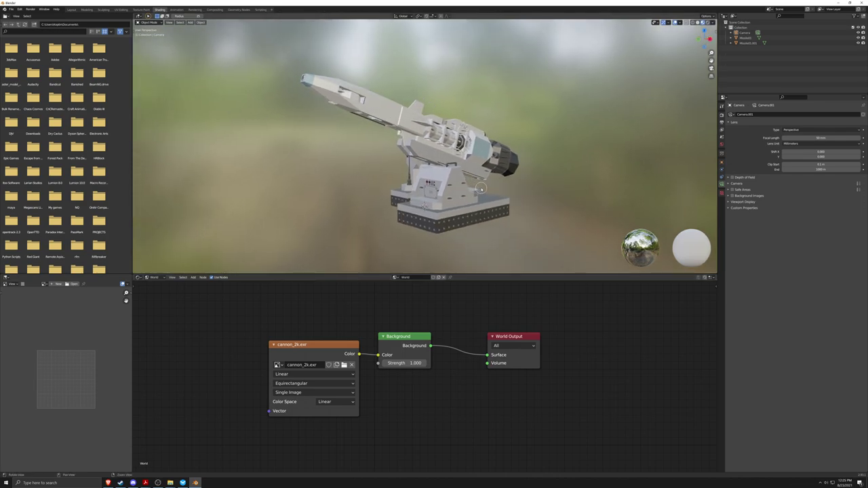
Step: Switch to the Layout workspace and set the render engine to Cycles with GPU Compute as the device
{"action": "left_click", "coordinate": [71, 9]}
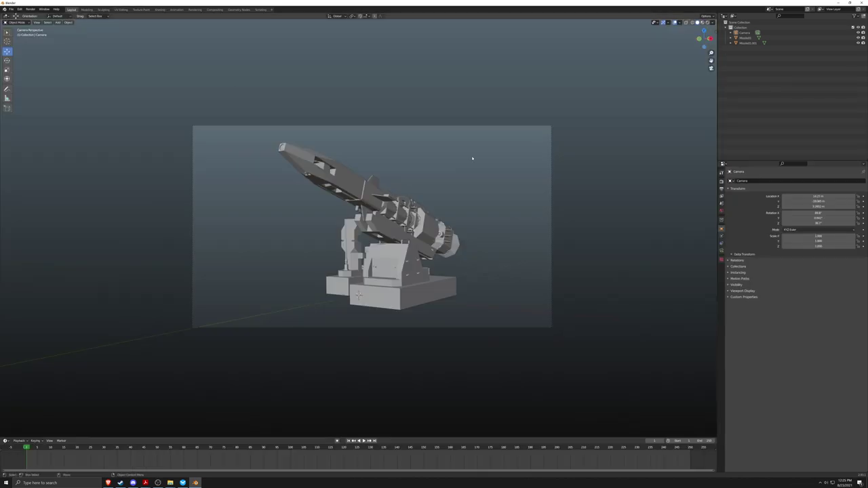
{"action": "left_click", "coordinate": [722, 172]}
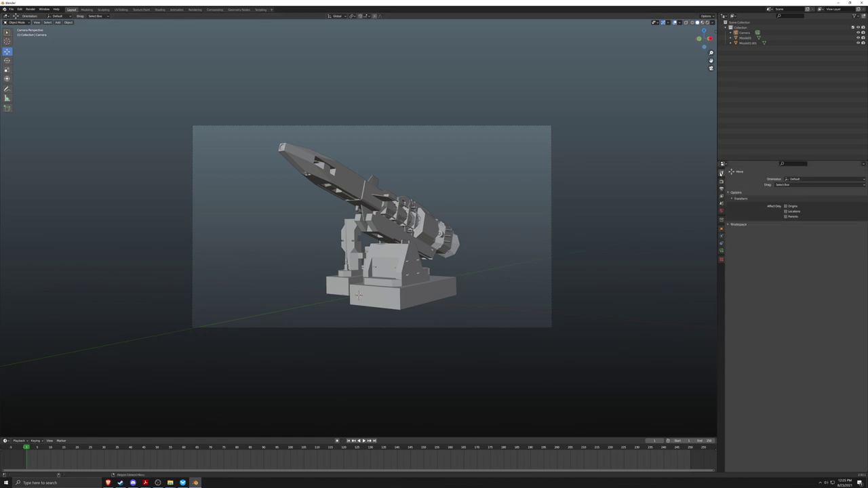
{"action": "left_click", "coordinate": [721, 182]}
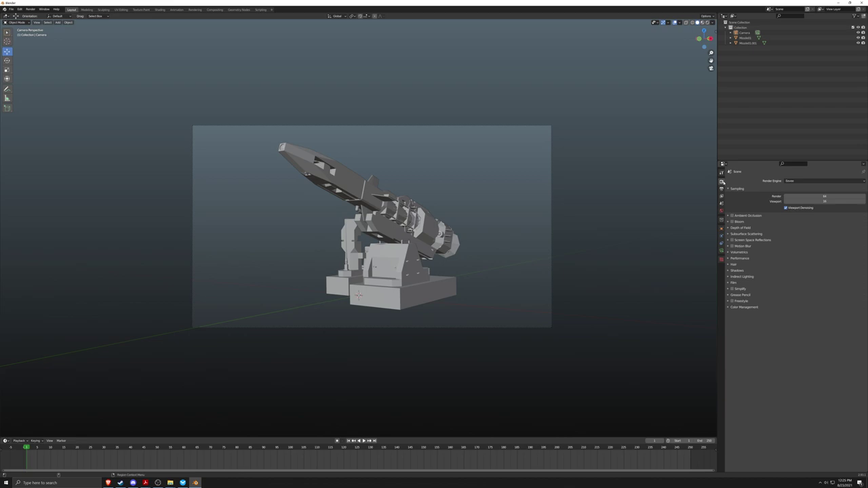
{"action": "left_click", "coordinate": [796, 181]}
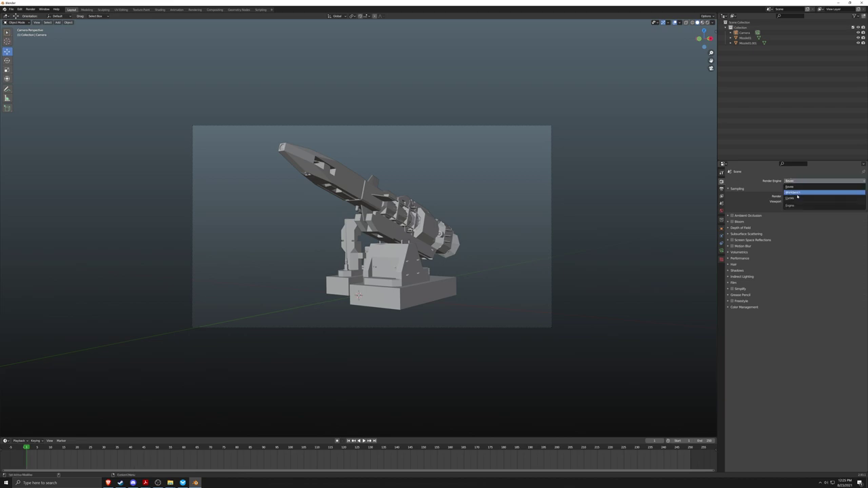
{"action": "left_click", "coordinate": [797, 197]}
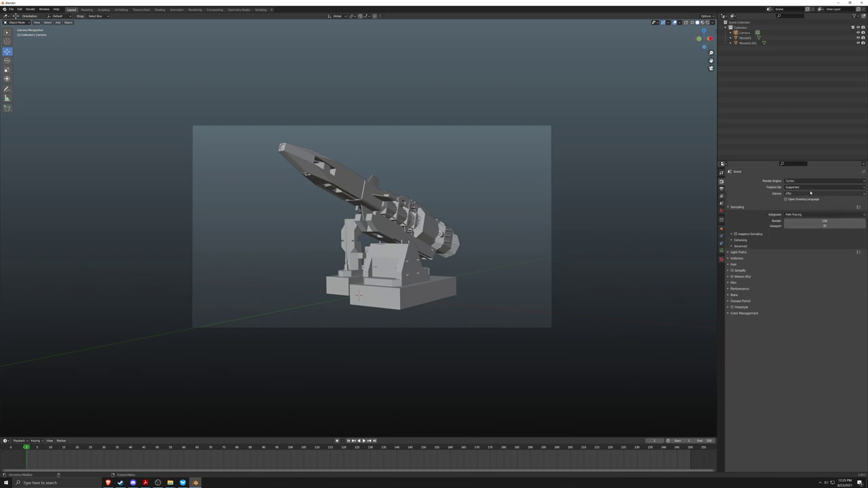
{"action": "left_click", "coordinate": [819, 194]}
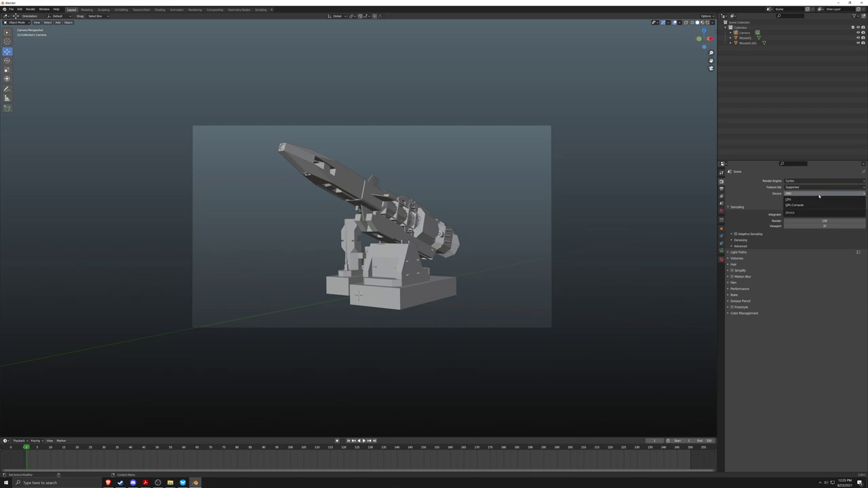
{"action": "left_click", "coordinate": [801, 205]}
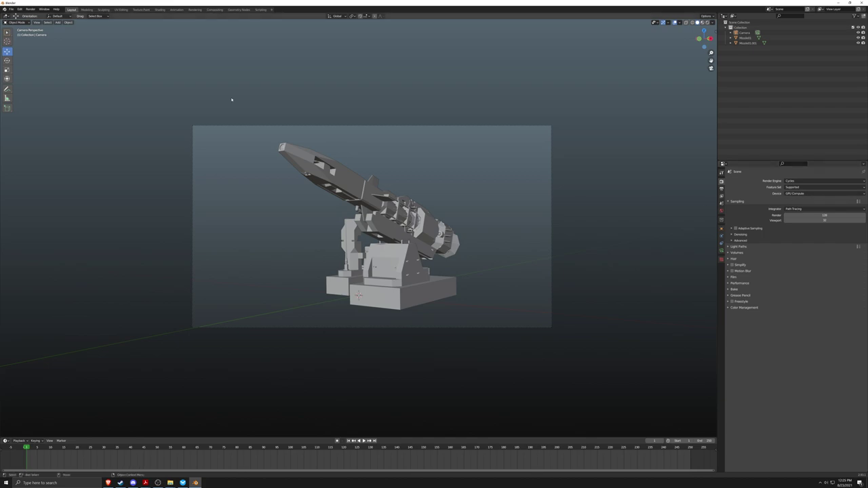
Step: Open the system preferences, select CUDA for the Cycles render devices, and close the preferences
{"action": "left_click", "coordinate": [21, 9]}
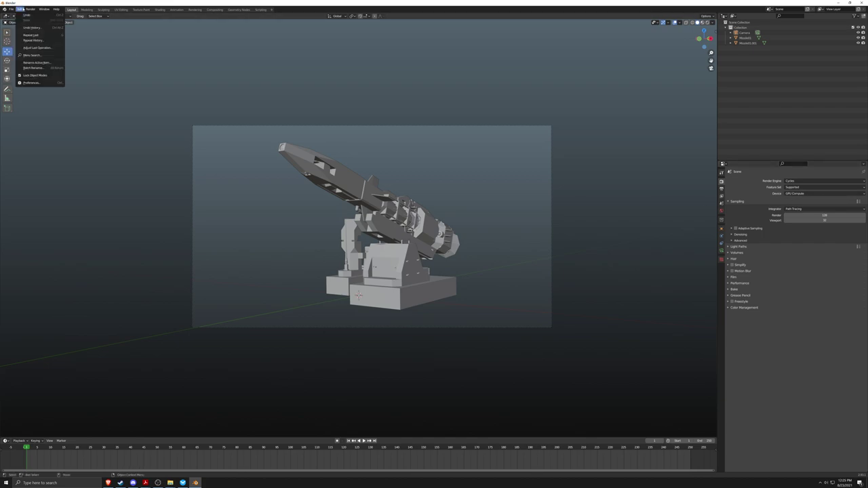
{"action": "left_click", "coordinate": [30, 82]}
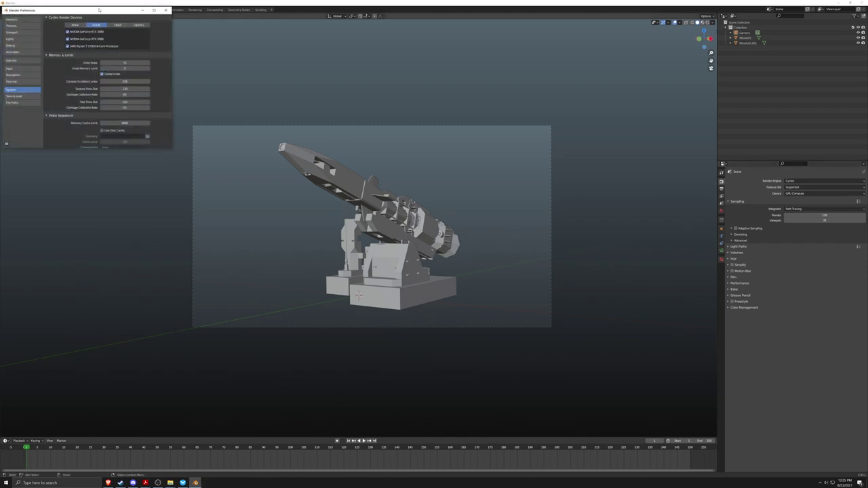
{"action": "left_click_drag", "start_coordinate": [99, 10], "coordinate": [172, 108]}
{"action": "left_click", "coordinate": [148, 124]}
{"action": "left_click", "coordinate": [164, 124]}
{"action": "left_click", "coordinate": [210, 124]}
{"action": "left_click", "coordinate": [167, 122]}
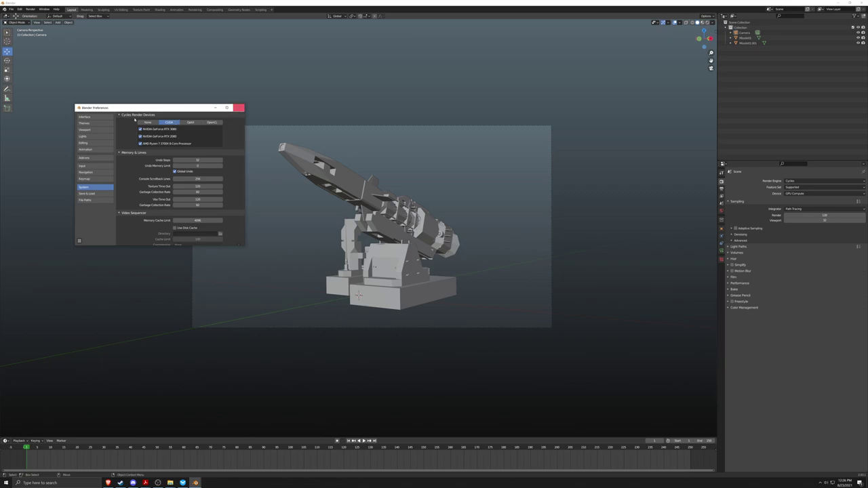
{"action": "left_click", "coordinate": [238, 107]}
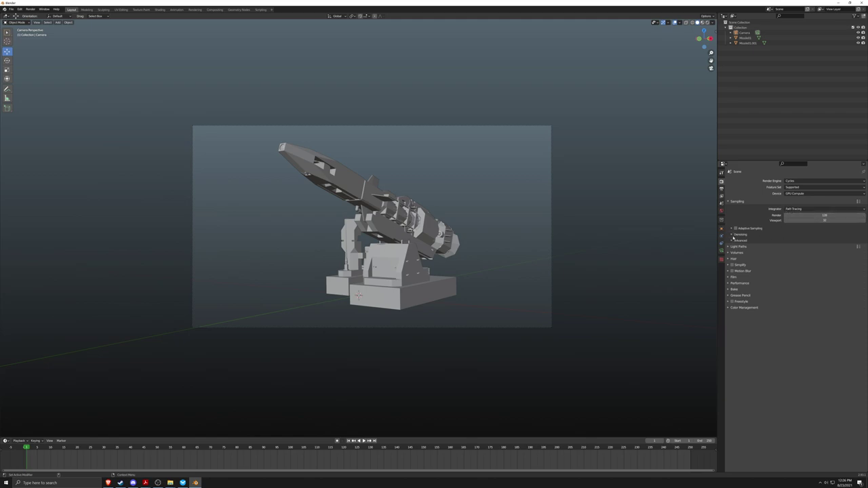
Step: Set the render samples to 1024 and enable NLM denoising for the render
{"action": "left_click", "coordinate": [820, 215]}
{"action": "type", "text": "500"}
{"action": "key", "text": "Return"}
{"action": "left_click", "coordinate": [740, 234]}
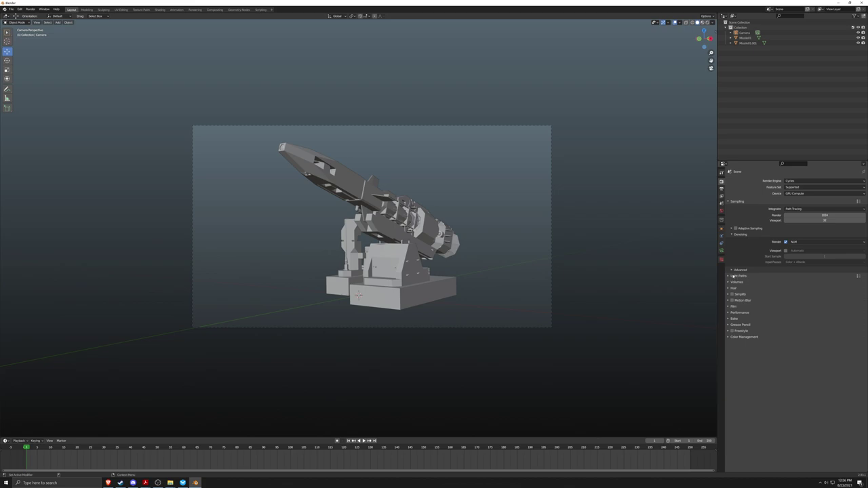
Step: Make the film background transparent and render the camera view of the missile launcher
{"action": "left_click", "coordinate": [728, 306]}
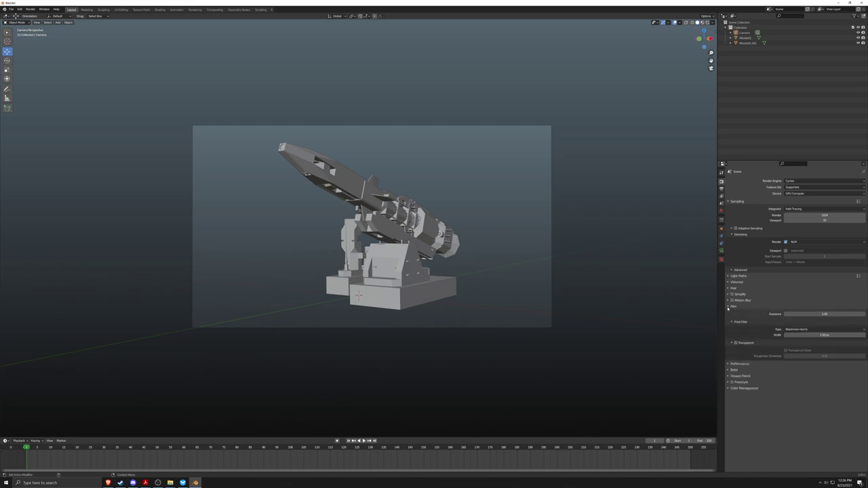
{"action": "left_click", "coordinate": [736, 343]}
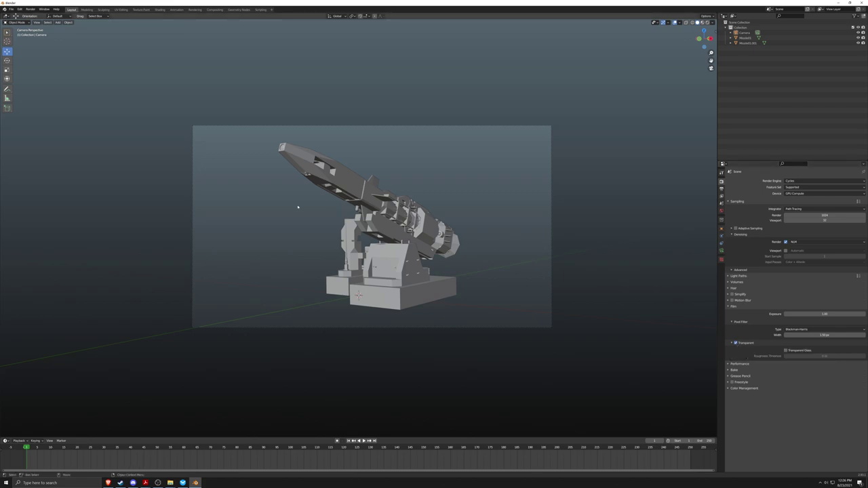
{"action": "left_click", "coordinate": [31, 9]}
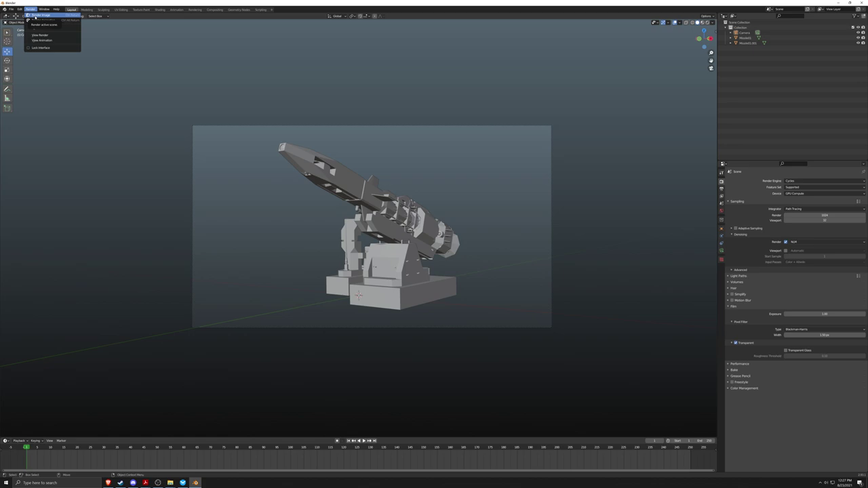
{"action": "left_click", "coordinate": [34, 16]}
{"action": "left_click_drag", "start_coordinate": [256, 6], "coordinate": [419, 92]}
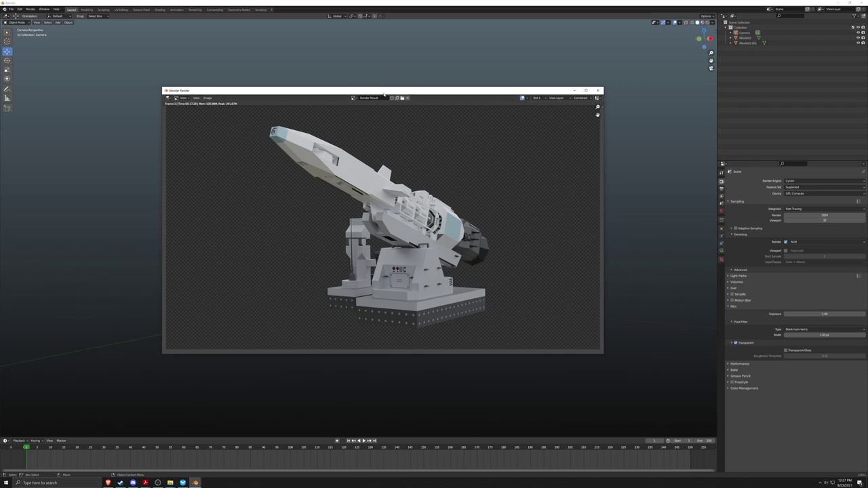
{"action": "left_click_drag", "start_coordinate": [375, 93], "coordinate": [259, 134]}
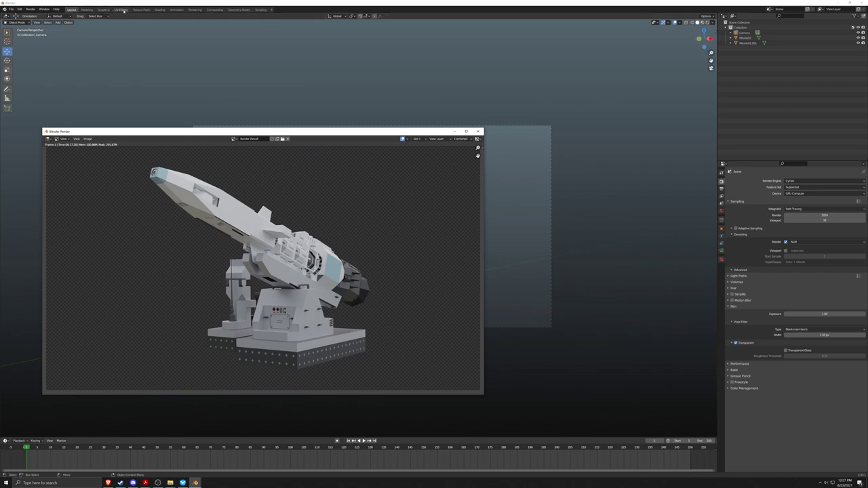
Step: Switch to the Shading workspace and set the World Background node's strength to 1.2
{"action": "left_click", "coordinate": [159, 10]}
{"action": "mouse_move", "coordinate": [380, 133]}
{"action": "left_mouse_down"}
{"action": "mouse_move", "coordinate": [379, 57]}
{"action": "mouse_move", "coordinate": [198, 108]}
{"action": "left_mouse_up"}
{"action": "left_click", "coordinate": [420, 364]}
{"action": "type", "text": "1.2"}
{"action": "key", "text": "Return"}
Step: Return to the Layout workspace and render the image again with the adjusted background strength
{"action": "key", "text": "F12"}
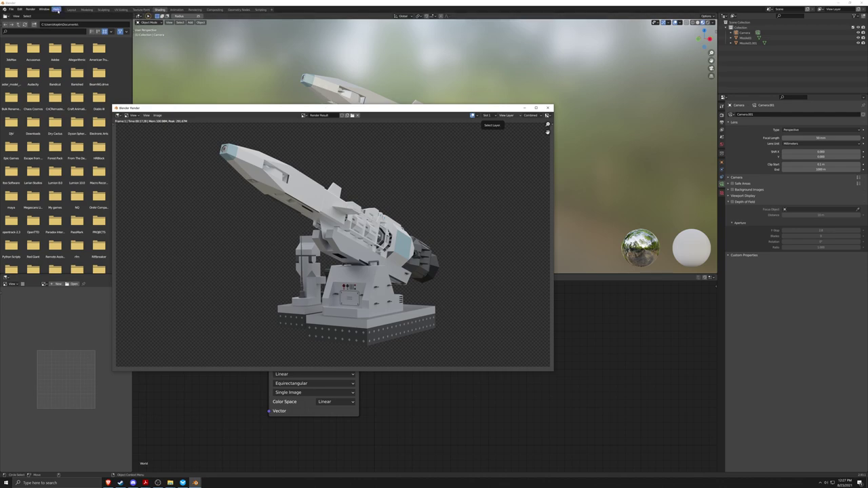
{"action": "left_click", "coordinate": [71, 10]}
{"action": "left_click_drag", "start_coordinate": [303, 110], "coordinate": [354, 98]}
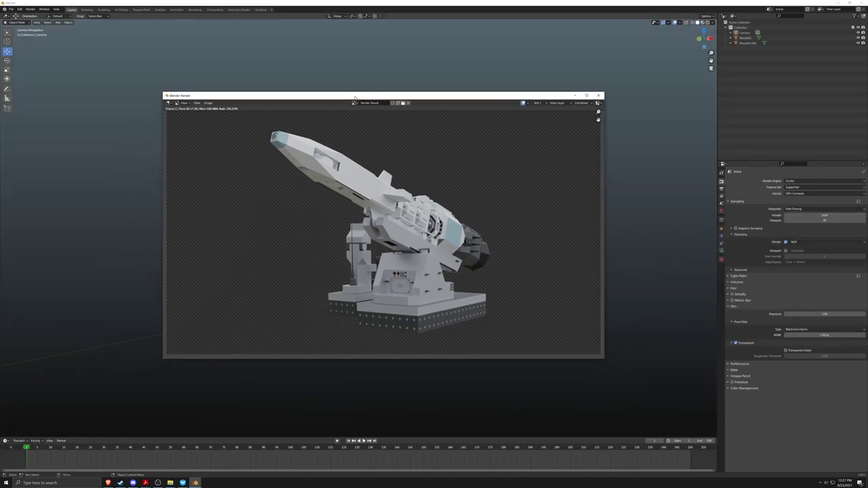
{"action": "key", "text": "F12"}
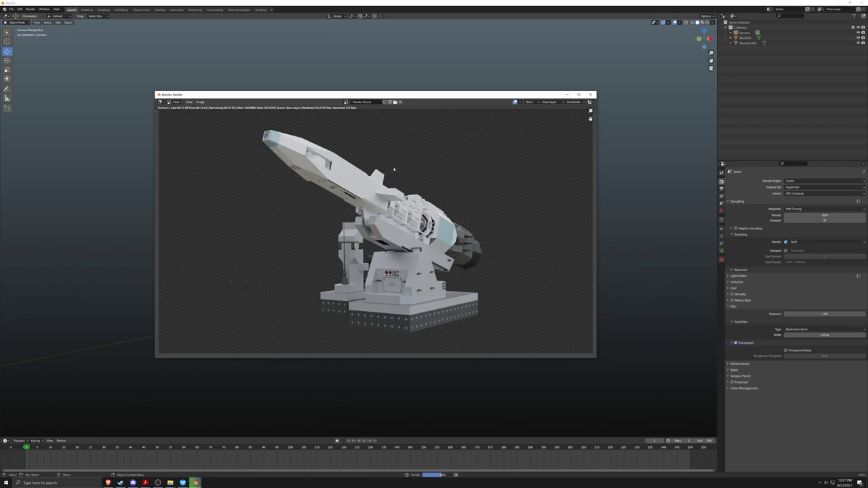
{"action": "left_click_drag", "start_coordinate": [394, 98], "coordinate": [398, 95]}
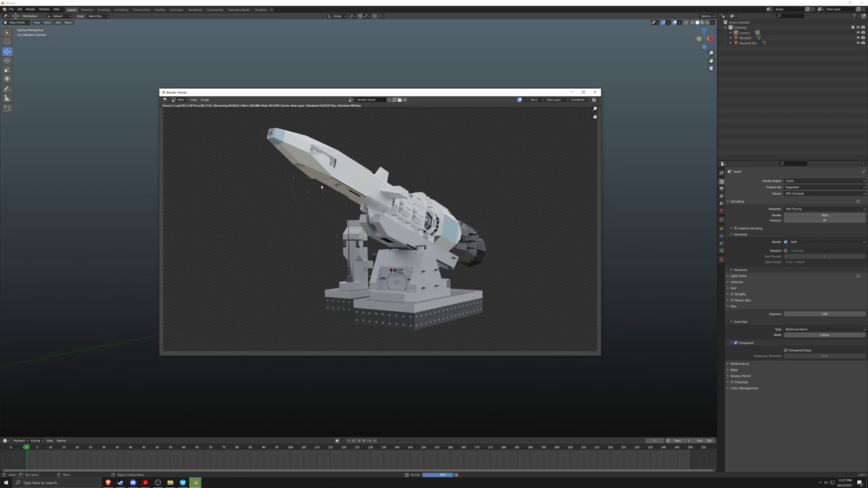
Step: Save the finished render as Missile01_blender.png in PNG format in the Stormworks project's images folder
{"action": "left_click", "coordinate": [204, 100]}
{"action": "left_click", "coordinate": [211, 136]}
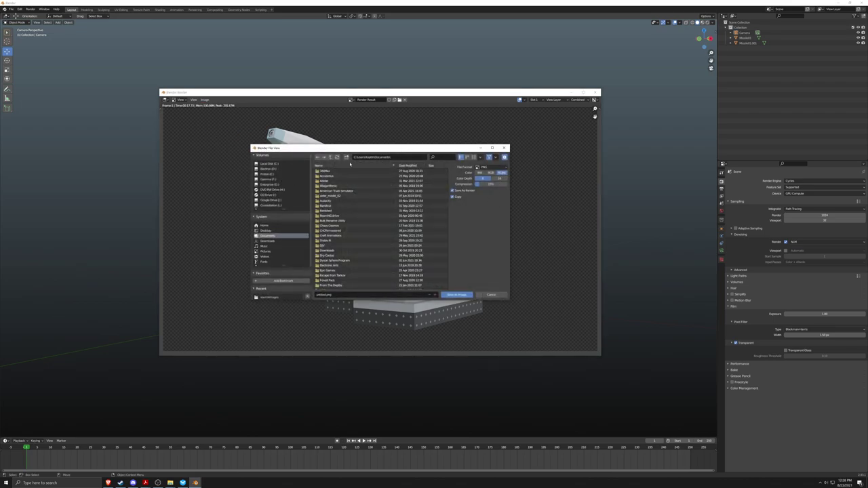
{"action": "left_click", "coordinate": [395, 159]}
{"action": "key", "text": "ctrl+v"}
{"action": "key", "text": "Return"}
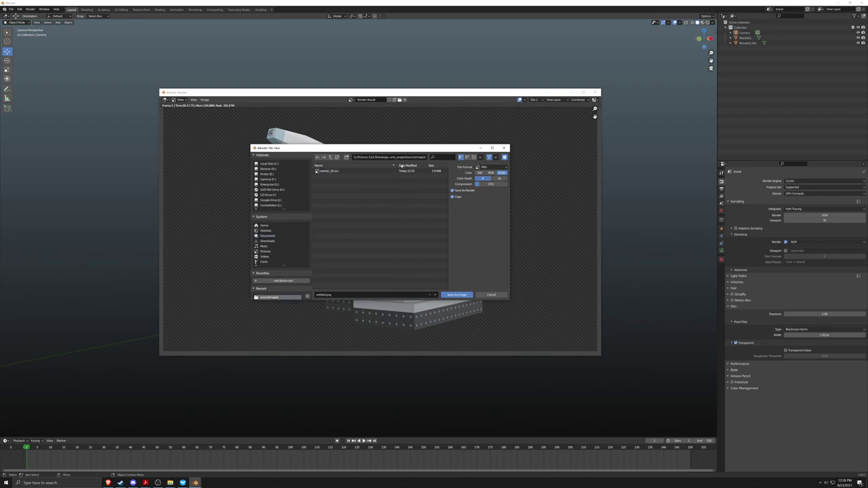
{"action": "left_click", "coordinate": [330, 156]}
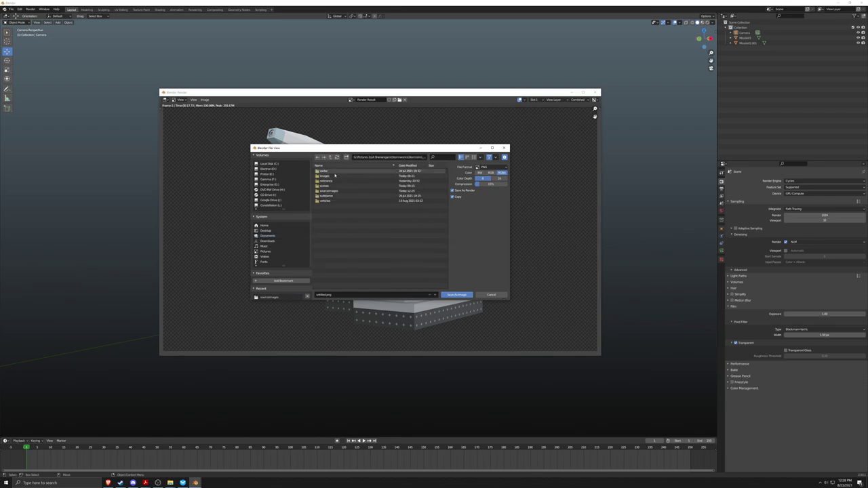
{"action": "left_click", "coordinate": [323, 176]}
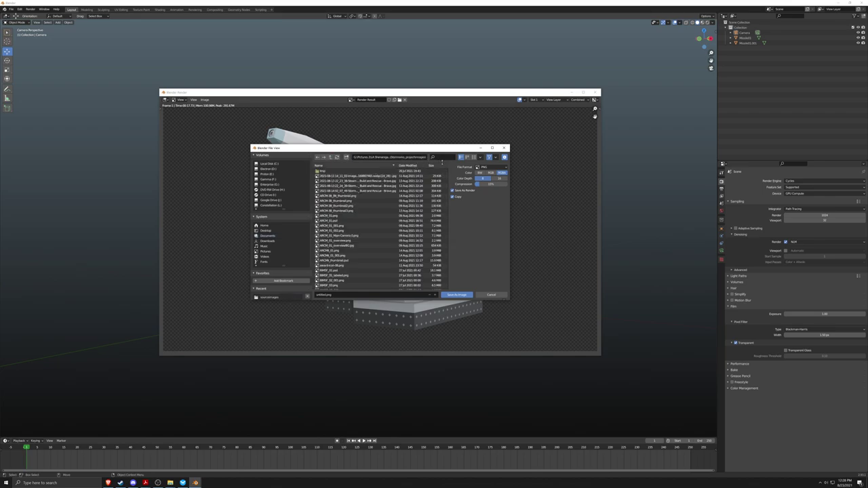
{"action": "left_click", "coordinate": [356, 294]}
{"action": "type", "text": "Missile01_render"}
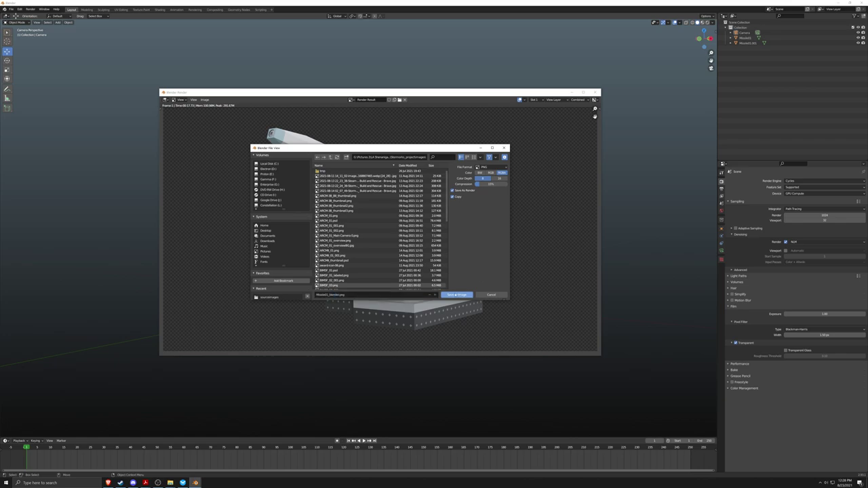
{"action": "left_click", "coordinate": [455, 294]}
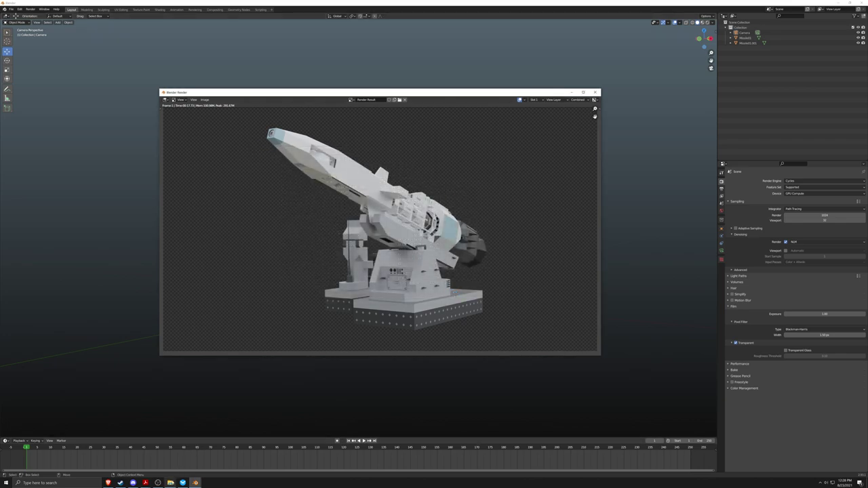
Step: Switch to File Explorer, open Missile01_blender.png from the project's images folder to inspect the transparent render, and close the viewer
{"action": "left_click", "coordinate": [171, 483]}
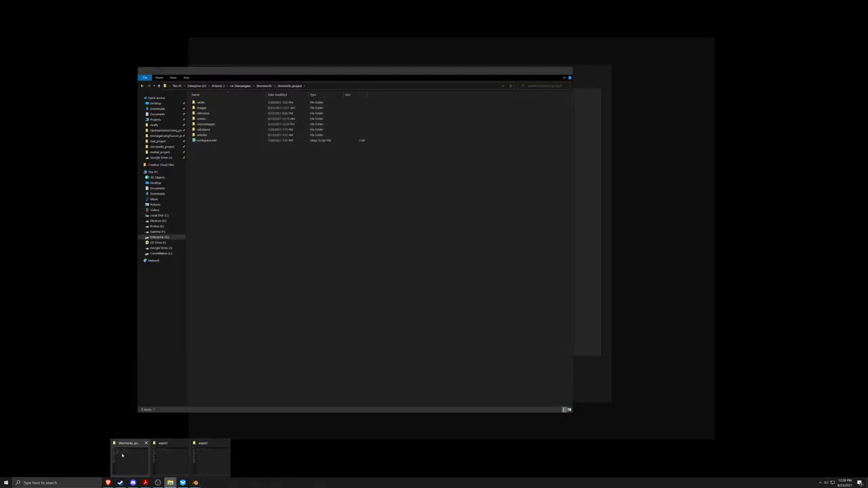
{"action": "left_click", "coordinate": [131, 457]}
{"action": "double_click", "coordinate": [201, 107]}
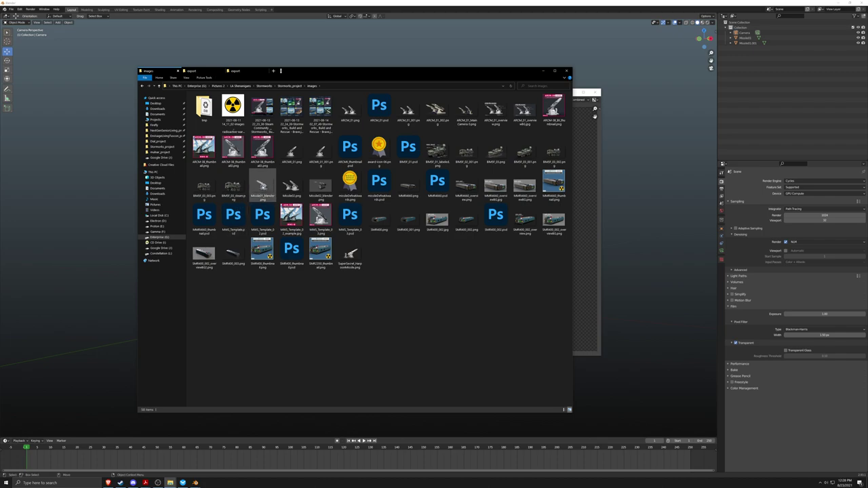
{"action": "double_click", "coordinate": [262, 185]}
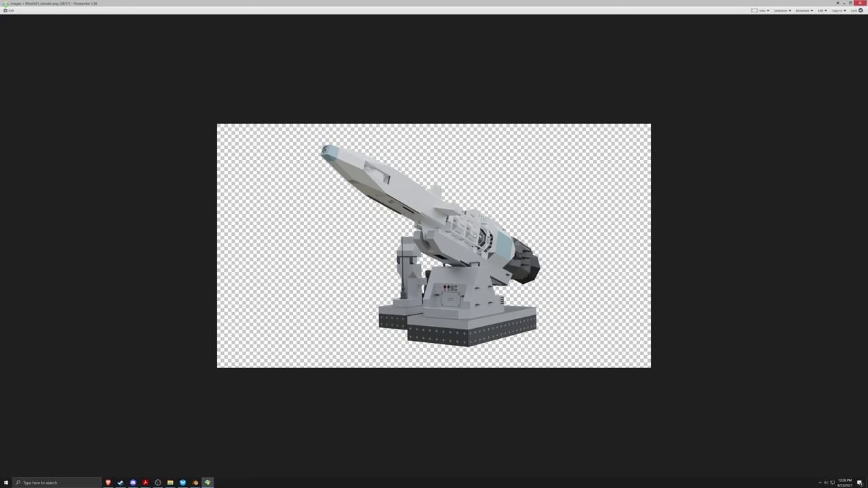
{"action": "left_click", "coordinate": [860, 4]}
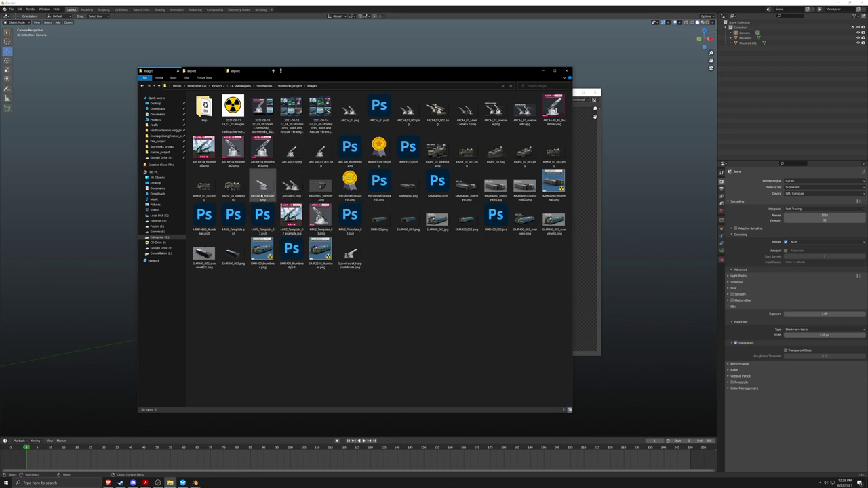
{"action": "double_click", "coordinate": [262, 184]}
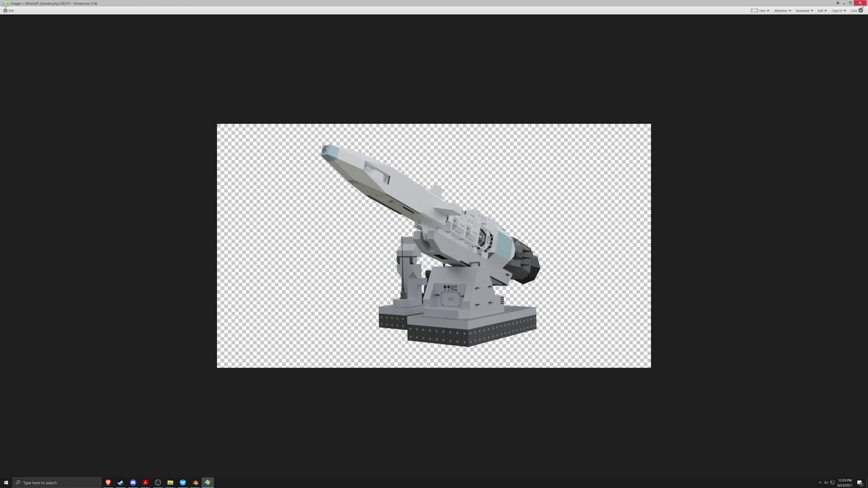
{"action": "key", "text": "Escape"}
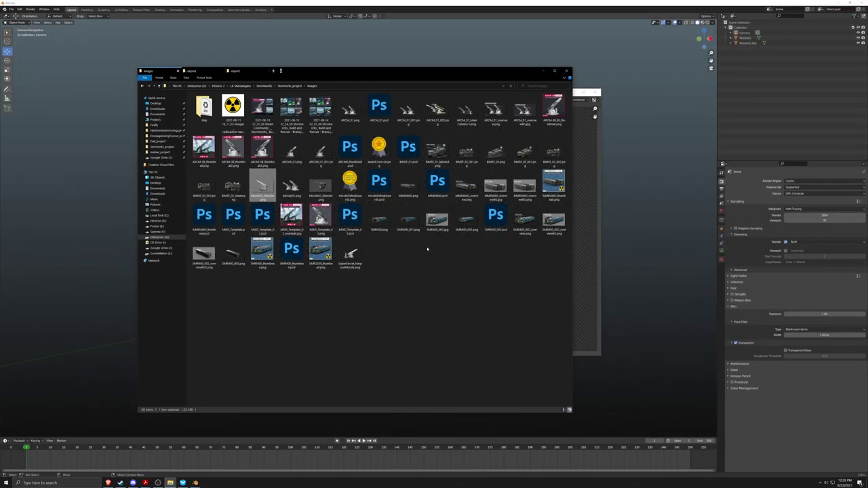